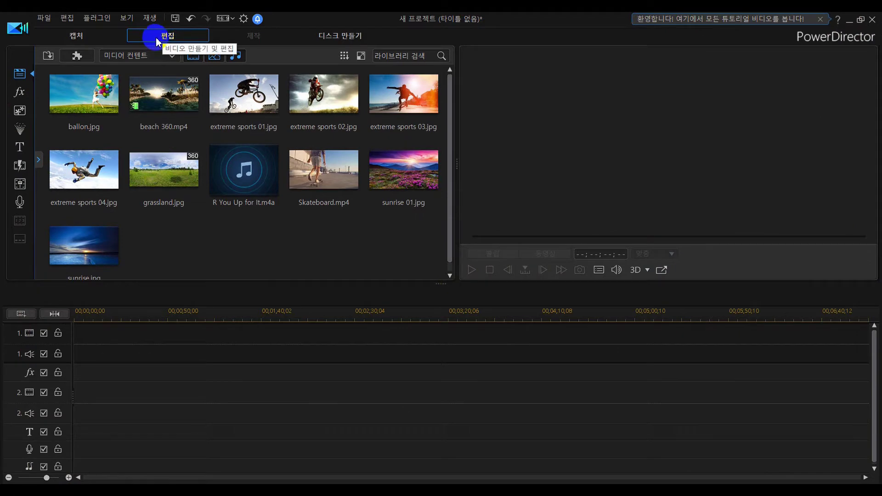
Start the Theme Designer (테마 디자이너) and choose the 그림엽서 theme template.
{"action": "left_click", "coordinate": [76, 59]}
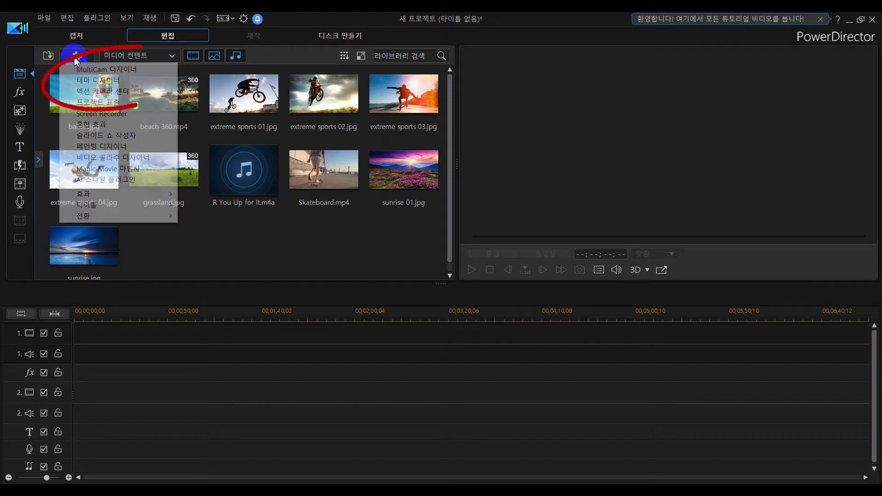
{"action": "left_click", "coordinate": [84, 82]}
{"action": "left_click", "coordinate": [251, 315]}
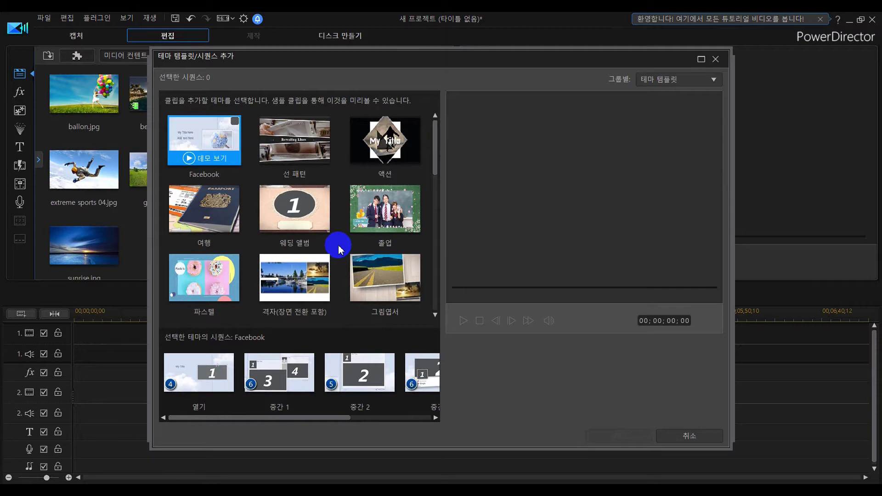
{"action": "scroll", "coordinate": [351, 248], "scroll_direction": "down", "scroll_amount": 10}
{"action": "scroll", "coordinate": [356, 249], "scroll_direction": "up", "scroll_amount": 10}
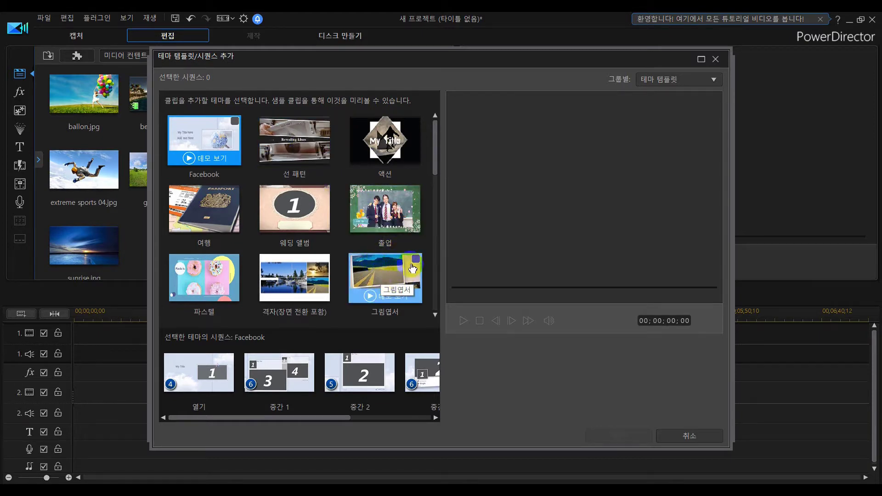
{"action": "left_click", "coordinate": [388, 279]}
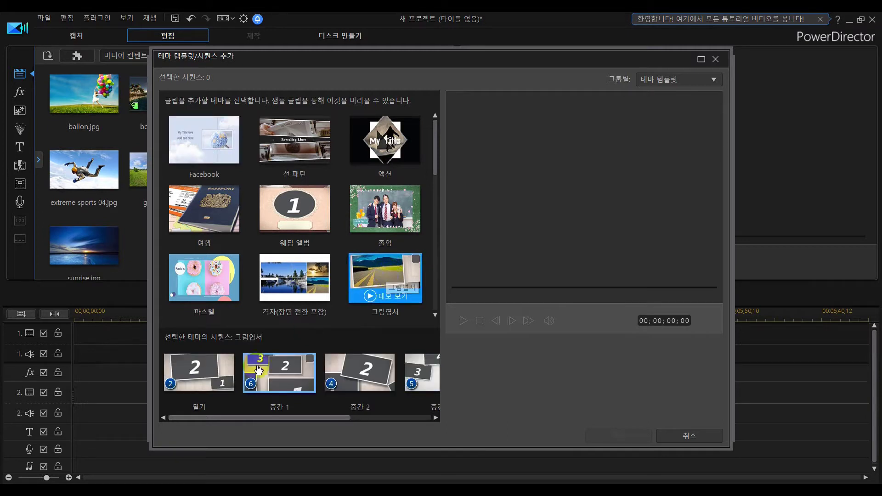
Include all sequences of the 그림엽서 theme and add them to the designer.
{"action": "left_click", "coordinate": [232, 361]}
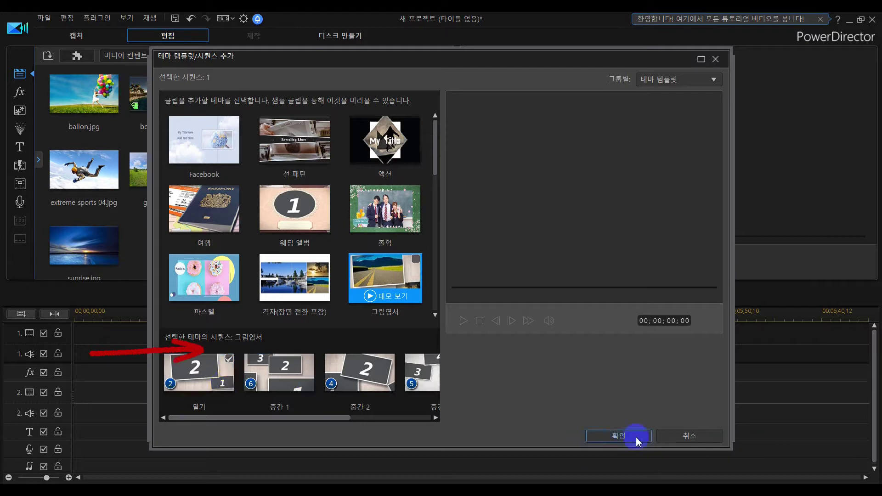
{"action": "left_click", "coordinate": [187, 389]}
{"action": "left_click", "coordinate": [390, 302]}
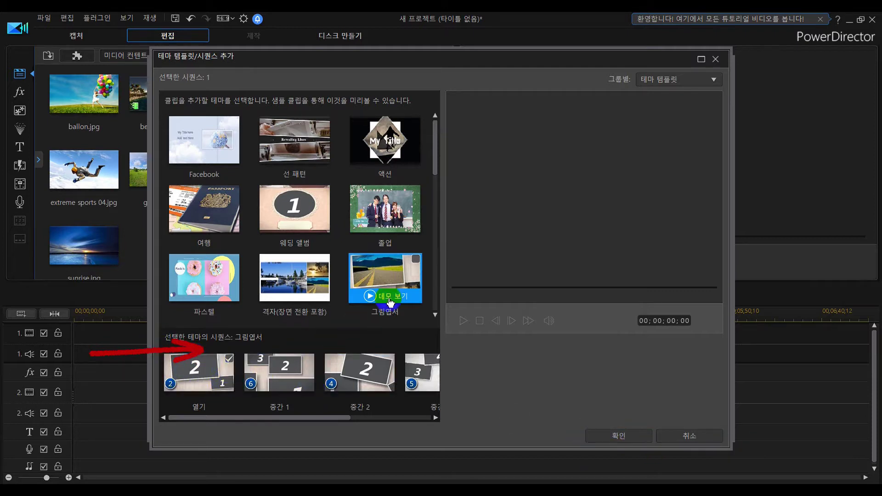
{"action": "left_click", "coordinate": [413, 260]}
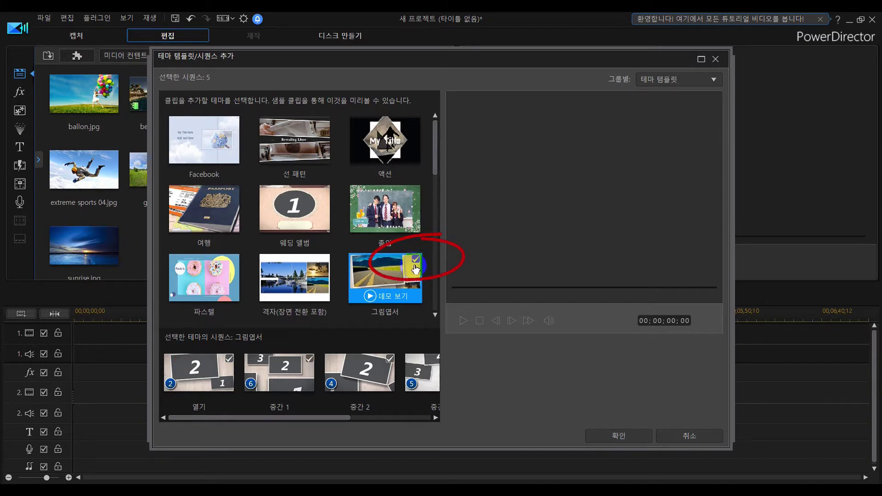
{"action": "left_click", "coordinate": [319, 418]}
{"action": "left_click_drag", "start_coordinate": [319, 418], "coordinate": [255, 423]}
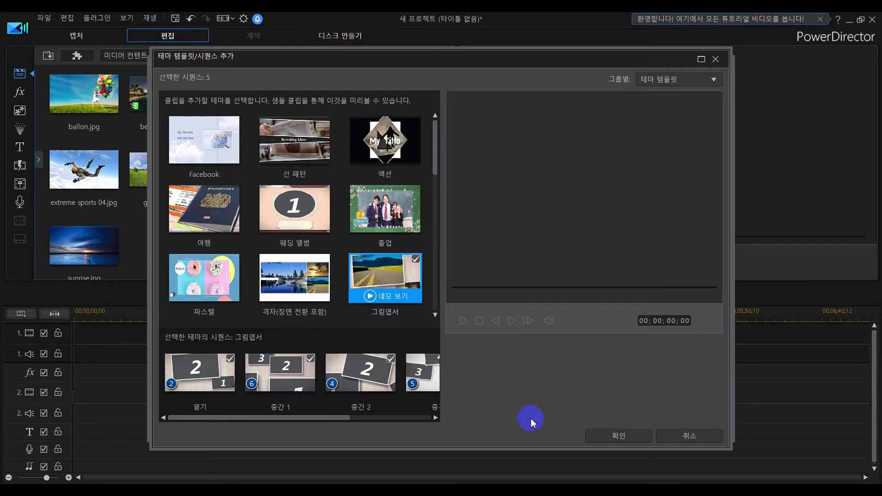
{"action": "left_click", "coordinate": [620, 436]}
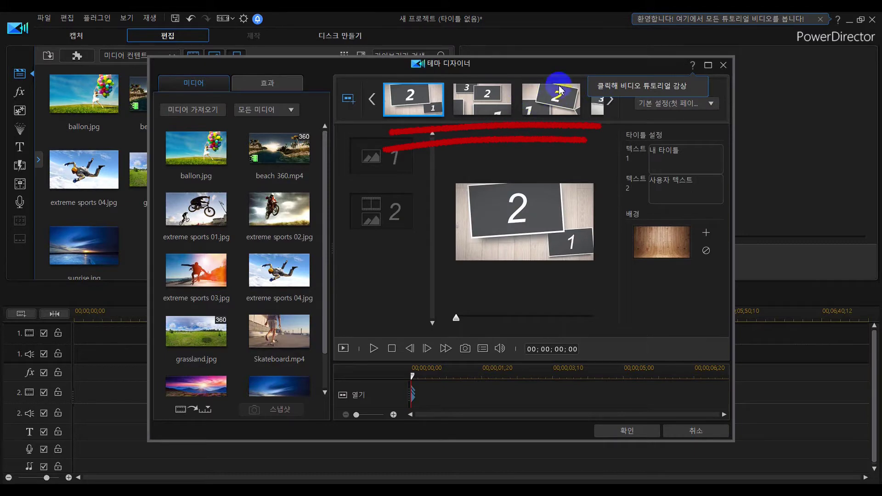
Place ballon.jpg, extreme sports 01.jpg, extreme sports 03.jpg and extreme sports 04.jpg in slots 1 to 4 of the 중간 1 sequence.
{"action": "left_click", "coordinate": [612, 110]}
{"action": "left_click", "coordinate": [514, 234]}
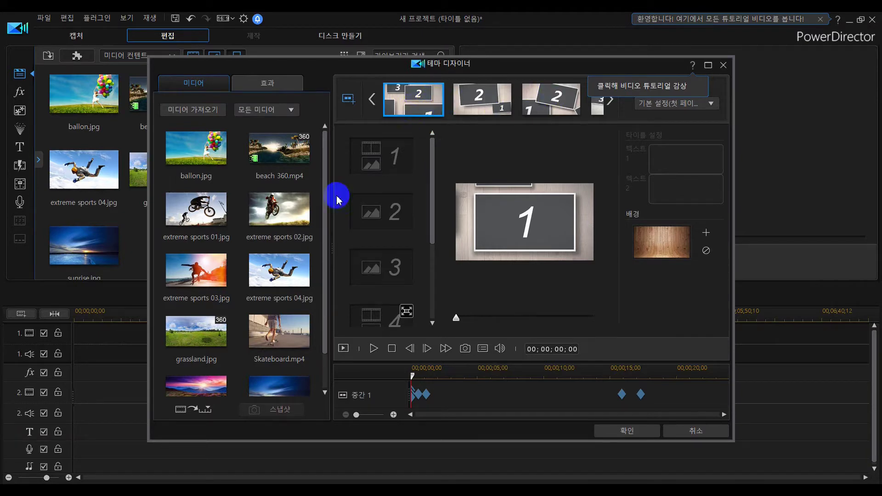
{"action": "left_click_drag", "start_coordinate": [204, 151], "coordinate": [390, 164]}
{"action": "left_click_drag", "start_coordinate": [186, 217], "coordinate": [381, 212]}
{"action": "left_click", "coordinate": [193, 271]}
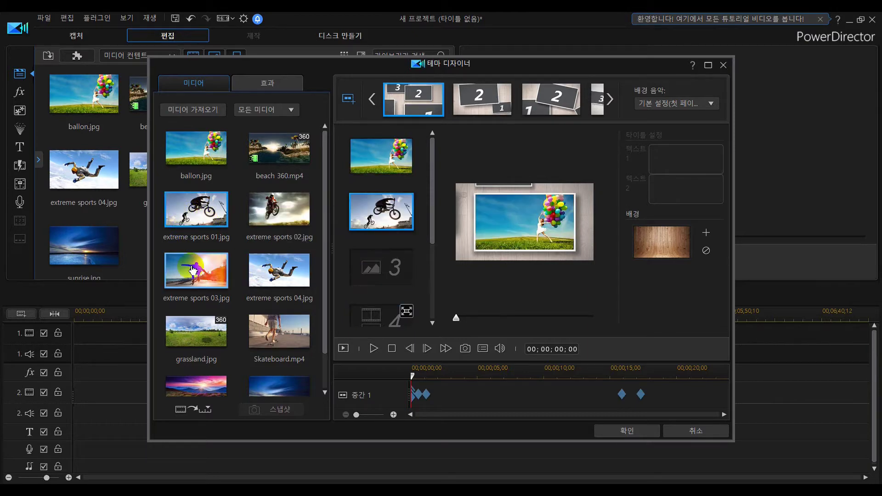
{"action": "left_click_drag", "start_coordinate": [193, 271], "coordinate": [417, 248]}
{"action": "left_click_drag", "start_coordinate": [433, 199], "coordinate": [439, 253]}
{"action": "left_click", "coordinate": [263, 267]}
{"action": "left_click_drag", "start_coordinate": [271, 284], "coordinate": [380, 225]}
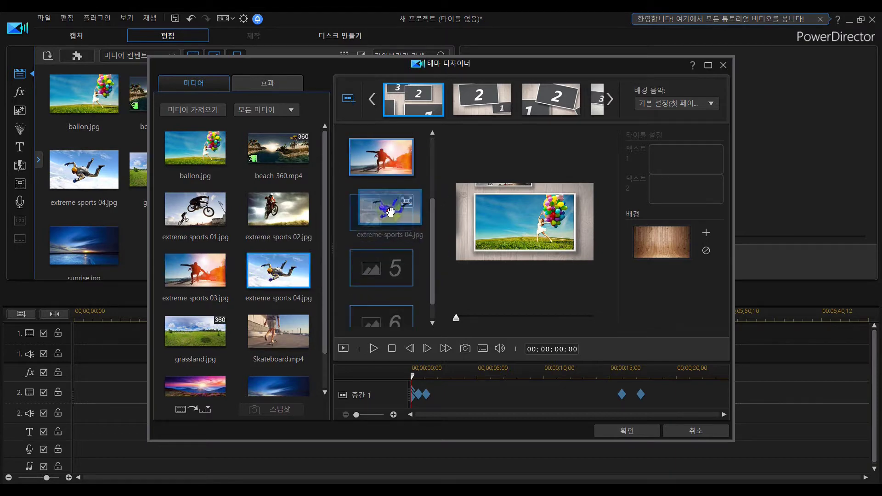
Fill slots 5 and 6 of the 중간 1 sequence with grassland.jpg and sunrise 01.jpg and preview the sequence.
{"action": "left_click", "coordinate": [213, 133]}
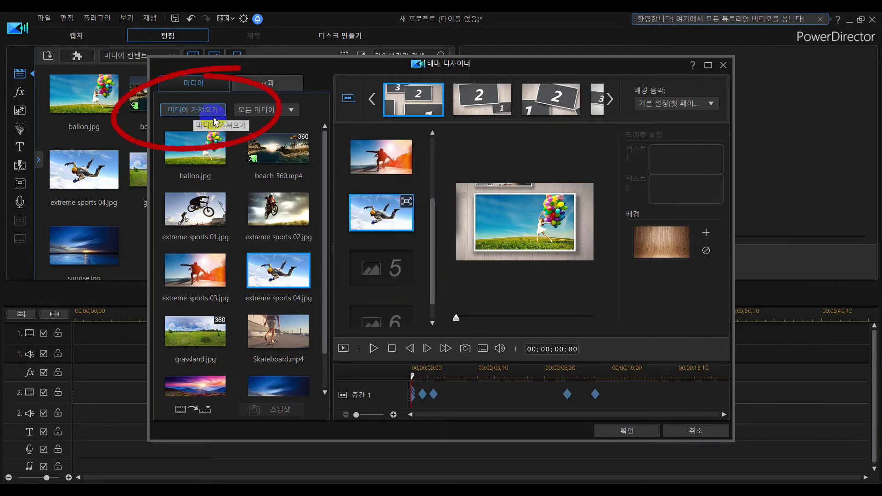
{"action": "left_click", "coordinate": [206, 332]}
{"action": "left_click_drag", "start_coordinate": [206, 332], "coordinate": [382, 268]}
{"action": "scroll", "coordinate": [430, 252], "scroll_direction": "down", "scroll_amount": 1}
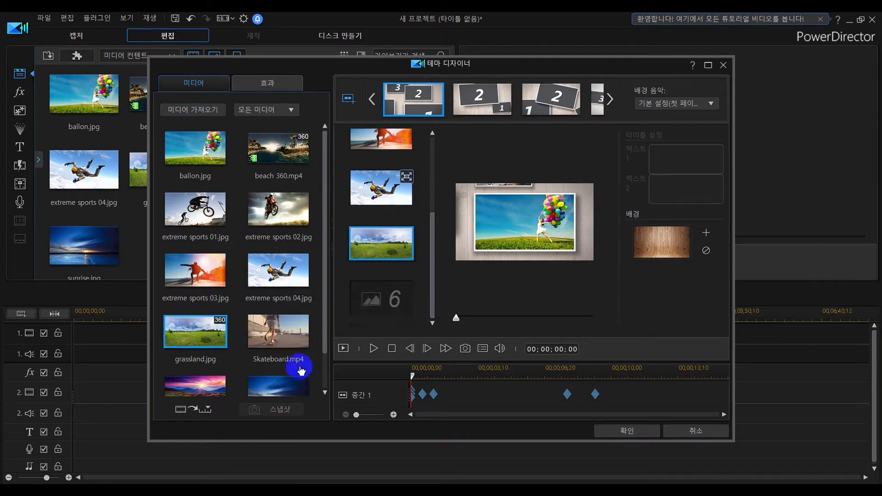
{"action": "left_click", "coordinate": [209, 387]}
{"action": "left_click_drag", "start_coordinate": [210, 388], "coordinate": [382, 301]}
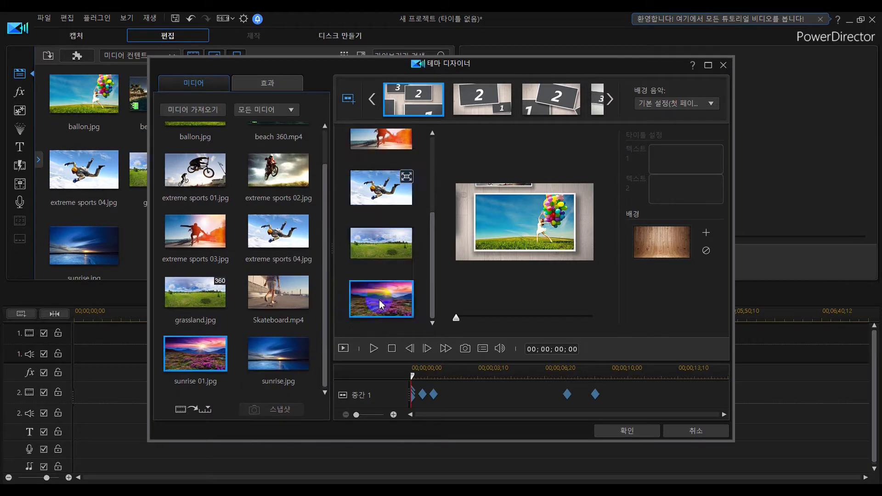
{"action": "left_click", "coordinate": [374, 350]}
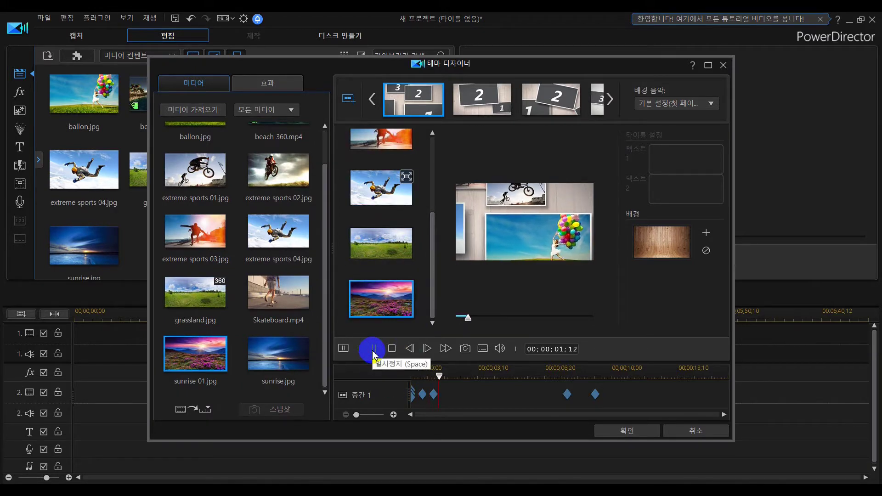
{"action": "left_click", "coordinate": [373, 350]}
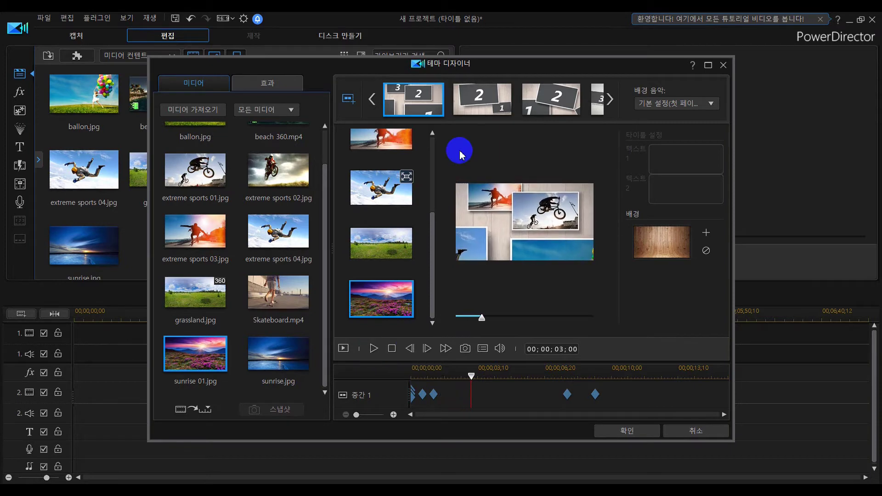
Import the custom flower photos into the Theme Designer's media library.
{"action": "left_click", "coordinate": [477, 98]}
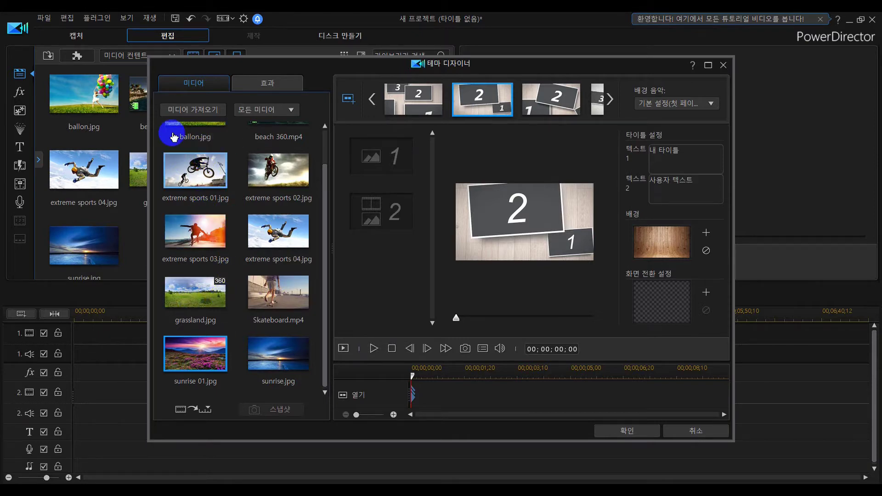
{"action": "left_click", "coordinate": [268, 175]}
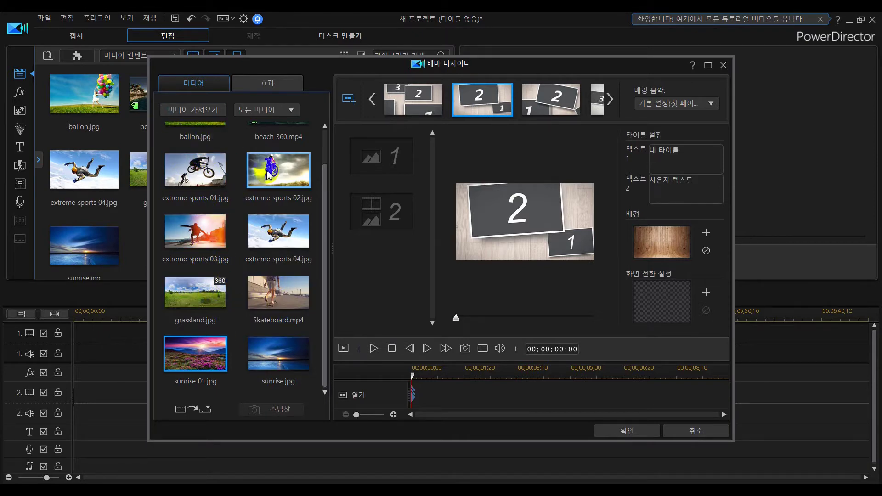
{"action": "left_click", "coordinate": [208, 113]}
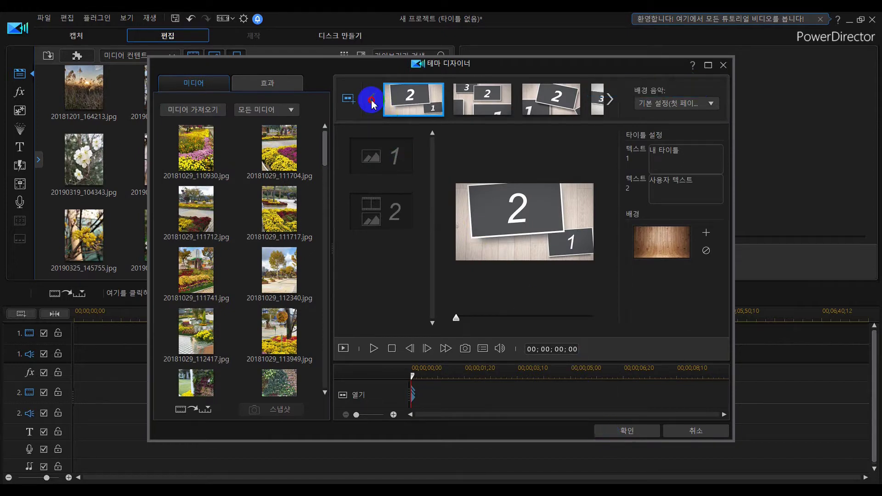
Place 20181029_110930.jpg in slot 1 and 20181029_111704.jpg in slot 2 of the 열기 sequence.
{"action": "left_click", "coordinate": [611, 101]}
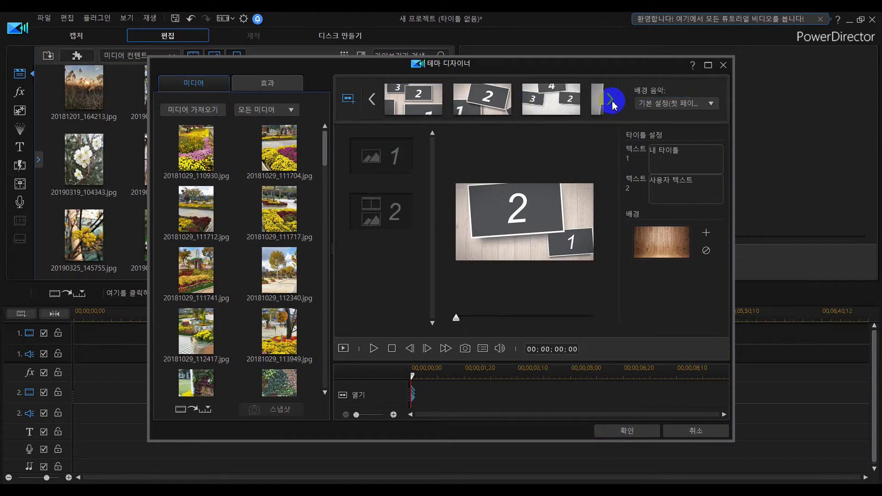
{"action": "left_click", "coordinate": [369, 101]}
{"action": "left_click", "coordinate": [373, 100]}
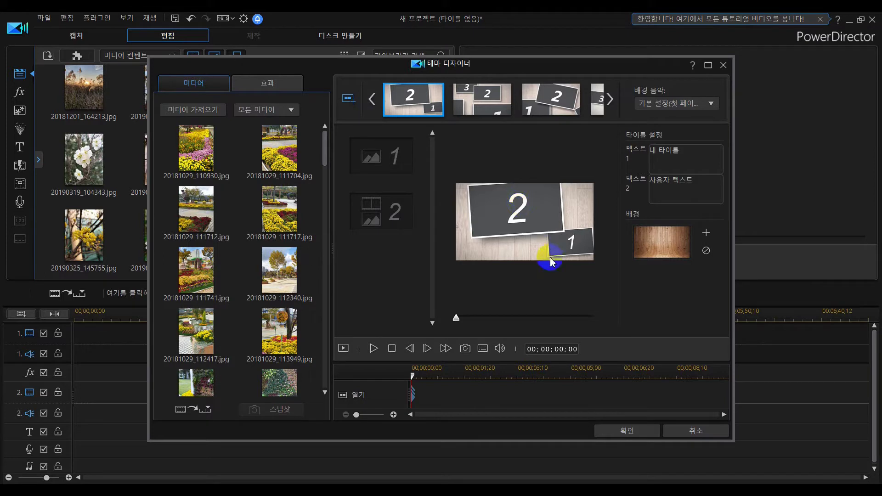
{"action": "left_click_drag", "start_coordinate": [191, 156], "coordinate": [375, 175]}
{"action": "left_click_drag", "start_coordinate": [198, 208], "coordinate": [231, 200]}
{"action": "left_click_drag", "start_coordinate": [256, 148], "coordinate": [387, 203]}
Fill the six slots of the 중간 1 sequence with 20181029_111712, 111717, 111741, 112340, 112417 and 113949.jpg, in that order.
{"action": "left_click", "coordinate": [477, 99]}
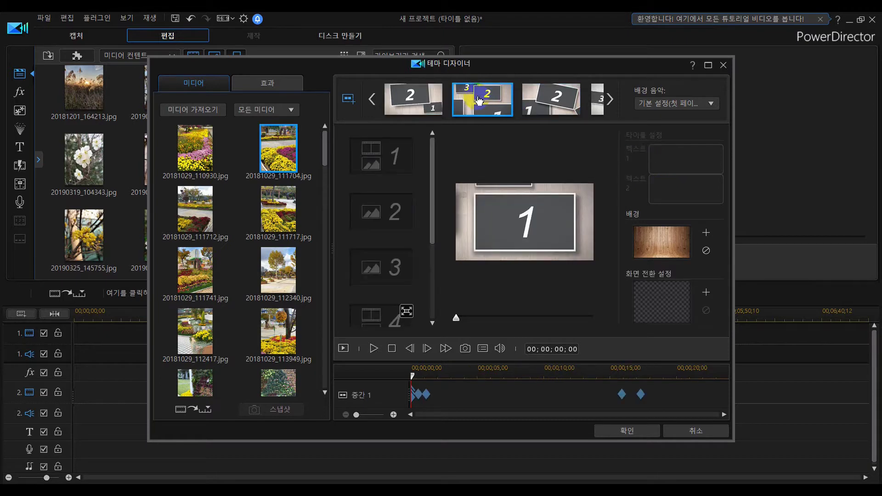
{"action": "left_click_drag", "start_coordinate": [205, 210], "coordinate": [384, 209]}
{"action": "left_click_drag", "start_coordinate": [195, 271], "coordinate": [418, 232]}
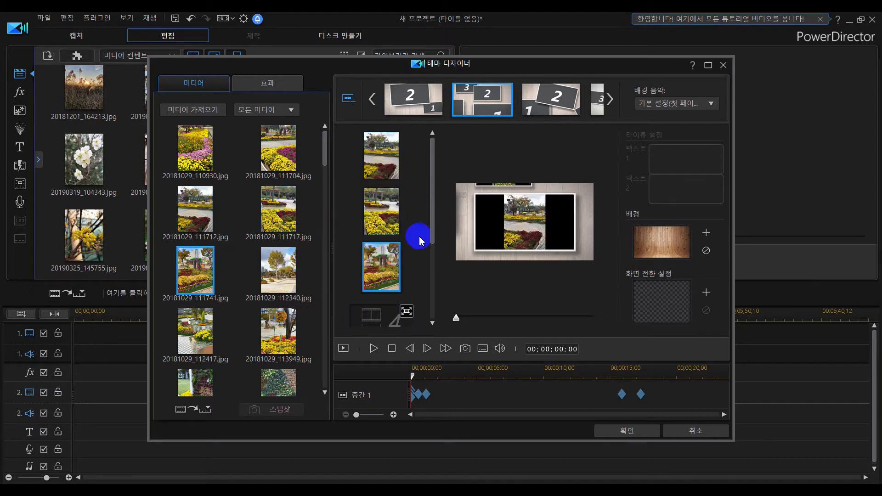
{"action": "left_click_drag", "start_coordinate": [270, 299], "coordinate": [384, 237]}
{"action": "left_click_drag", "start_coordinate": [239, 327], "coordinate": [384, 289]}
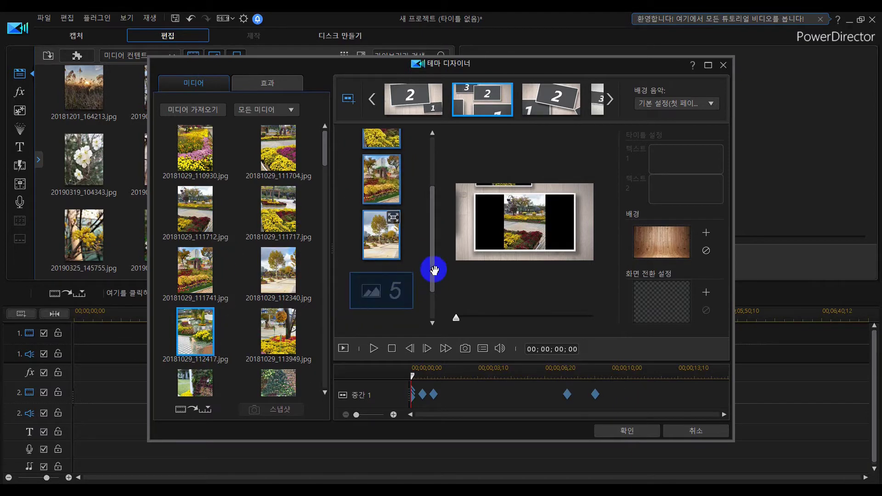
{"action": "left_click_drag", "start_coordinate": [309, 321], "coordinate": [390, 299]}
Fill the four slots of the 중간 2 sequence with 20181029_150632, 150658, 150721 and 150745.jpg, in that order.
{"action": "left_click_drag", "start_coordinate": [325, 146], "coordinate": [326, 179]}
{"action": "left_click_drag", "start_coordinate": [191, 162], "coordinate": [381, 137]}
{"action": "left_click_drag", "start_coordinate": [276, 157], "coordinate": [381, 187]}
{"action": "left_click_drag", "start_coordinate": [201, 241], "coordinate": [381, 244]}
{"action": "left_click_drag", "start_coordinate": [278, 228], "coordinate": [379, 299]}
Fill the five slots of the 중간 3 sequence with 20181029_150809, 150913, 150938, 151448 and 151501.jpg, in that order.
{"action": "left_click", "coordinate": [613, 102]}
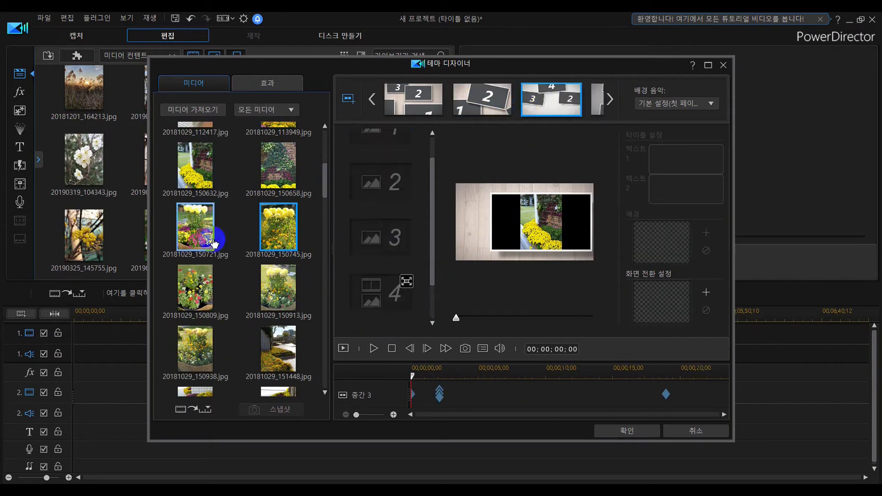
{"action": "left_click_drag", "start_coordinate": [193, 289], "coordinate": [380, 134]}
{"action": "left_click_drag", "start_coordinate": [278, 287], "coordinate": [381, 191]}
{"action": "left_click_drag", "start_coordinate": [194, 349], "coordinate": [381, 236]}
{"action": "left_click_drag", "start_coordinate": [279, 342], "coordinate": [381, 289]}
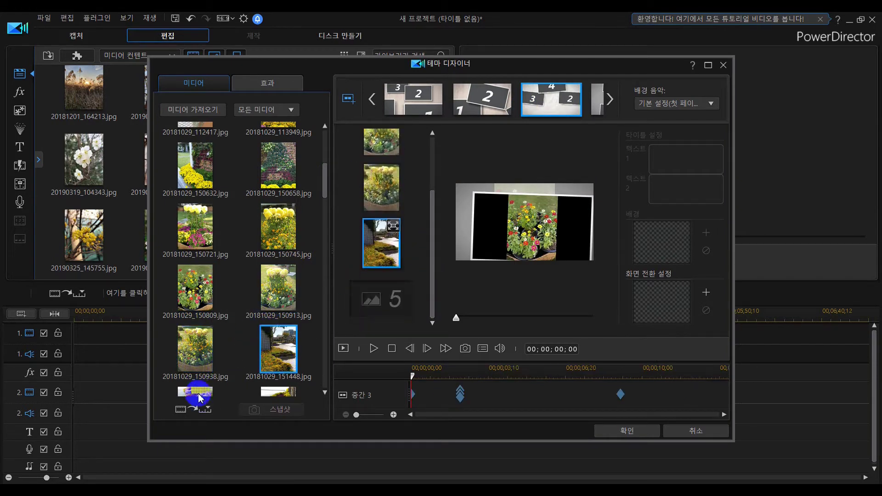
{"action": "mouse_move", "coordinate": [324, 180]}
{"action": "left_mouse_down"}
{"action": "mouse_move", "coordinate": [325, 235]}
{"action": "mouse_move", "coordinate": [325, 197]}
{"action": "left_mouse_up"}
{"action": "left_click_drag", "start_coordinate": [195, 230], "coordinate": [382, 299]}
Fill the three slots of the 닫기 sequence with 20181029_151510.jpg, 20181030_133718.jpg and 20181030_133730.jpg.
{"action": "left_click", "coordinate": [610, 100]}
{"action": "left_click", "coordinate": [568, 99]}
{"action": "left_click_drag", "start_coordinate": [275, 229], "coordinate": [383, 162]}
{"action": "left_click_drag", "start_coordinate": [195, 289], "coordinate": [381, 213]}
{"action": "left_click_drag", "start_coordinate": [278, 289], "coordinate": [382, 267]}
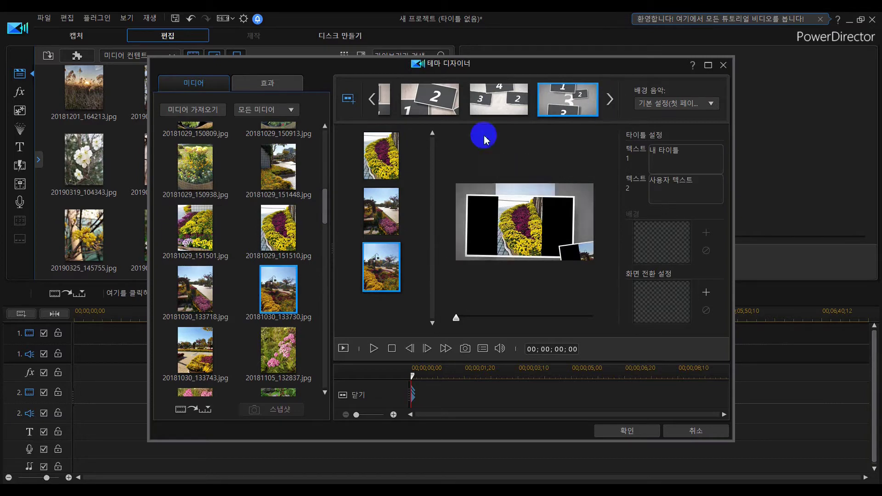
Set the 열기 sequence's title texts to "가을 국화 축제" and "부천공원", and preview the sequence.
{"action": "left_click", "coordinate": [494, 103]}
{"action": "left_click", "coordinate": [441, 111]}
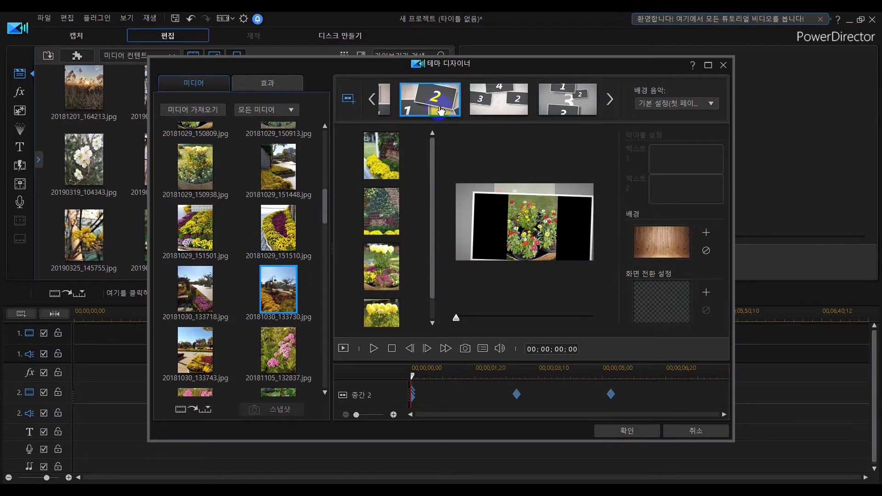
{"action": "left_click", "coordinate": [370, 104]}
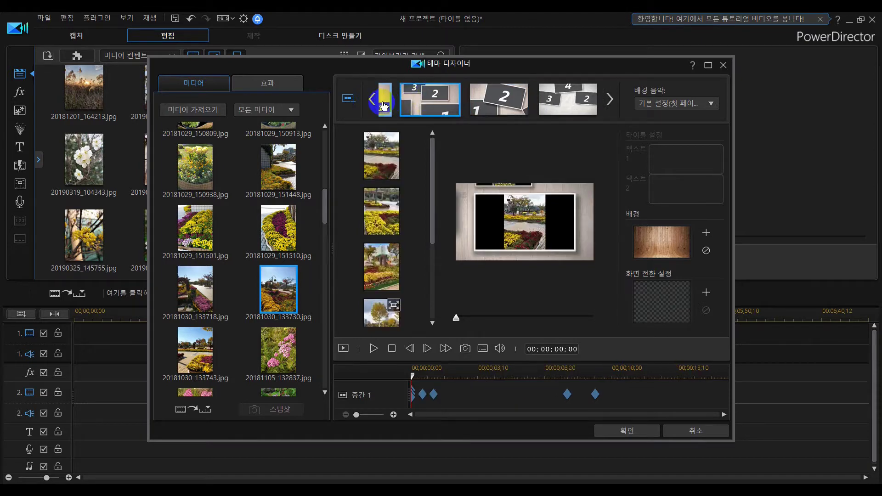
{"action": "left_click", "coordinate": [370, 101]}
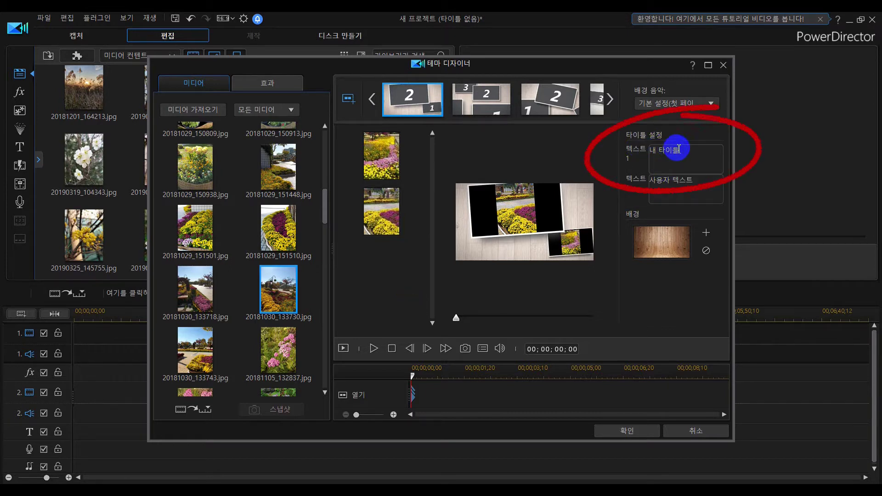
{"action": "left_click_drag", "start_coordinate": [693, 154], "coordinate": [619, 138]}
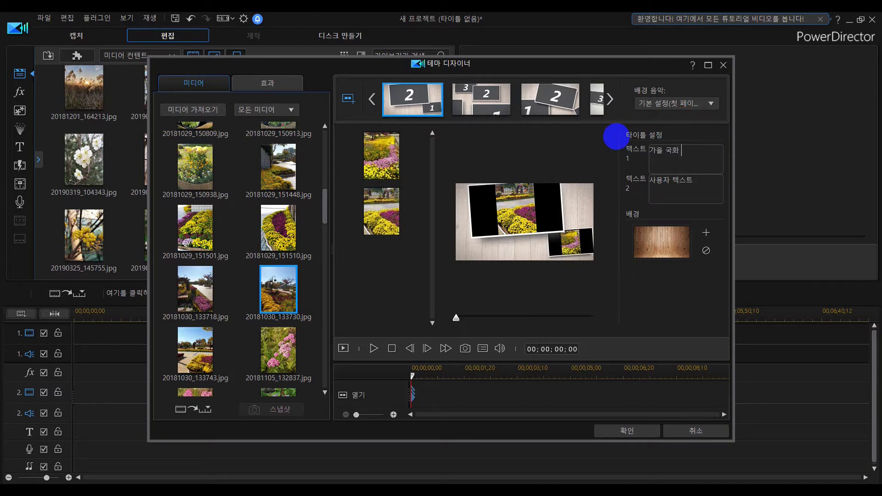
{"action": "type", "text": "가을 국화 축제"}
{"action": "left_click", "coordinate": [618, 140]}
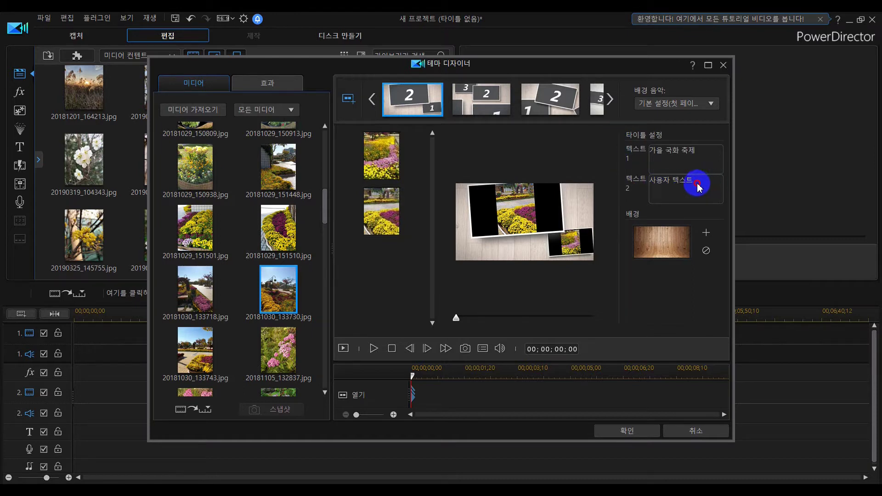
{"action": "left_click_drag", "start_coordinate": [698, 189], "coordinate": [629, 185]}
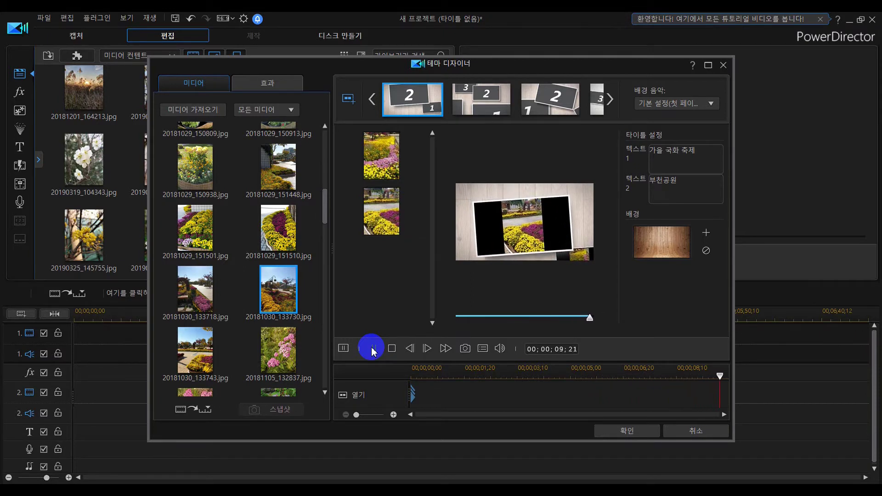
{"action": "left_click", "coordinate": [392, 349]}
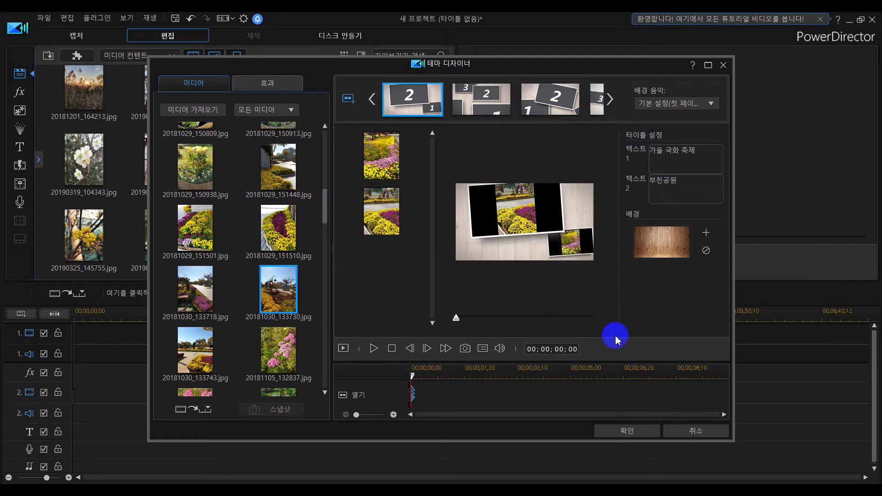
Apply the finished 그림엽서 theme design to the timeline and play back the resulting video.
{"action": "left_click", "coordinate": [621, 432]}
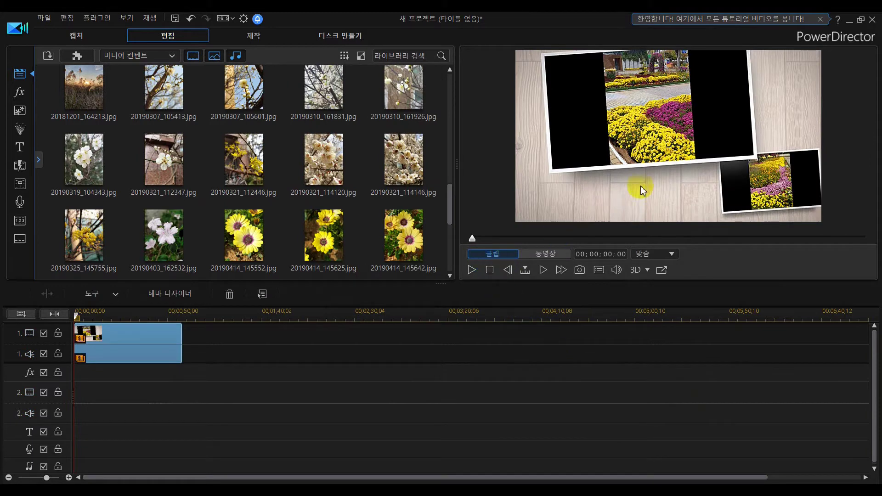
{"action": "left_click", "coordinate": [469, 271]}
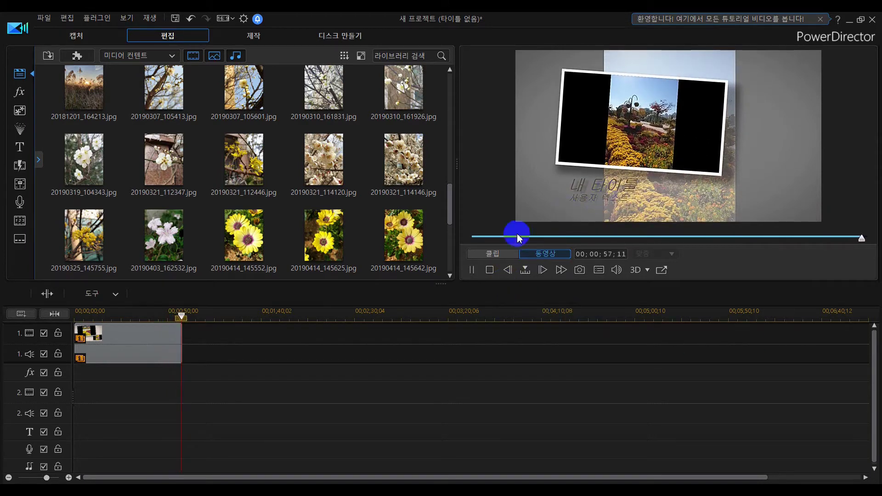
{"action": "left_click", "coordinate": [472, 270]}
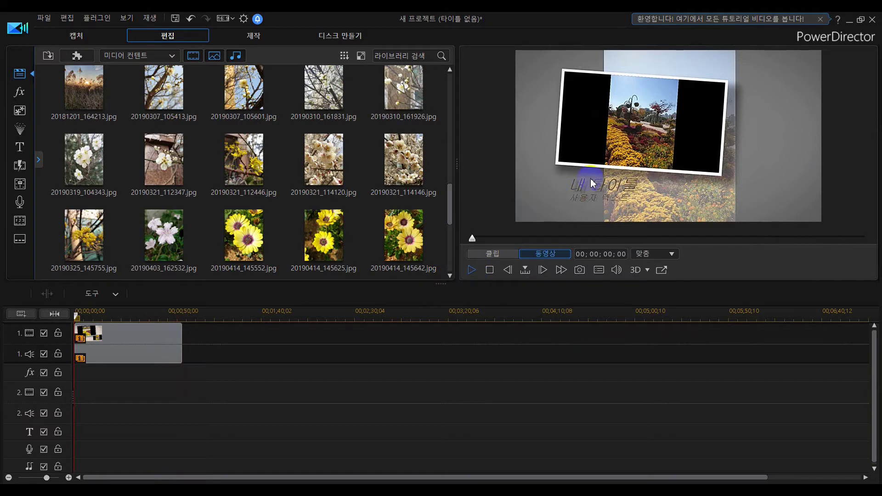
{"action": "left_click", "coordinate": [612, 183]}
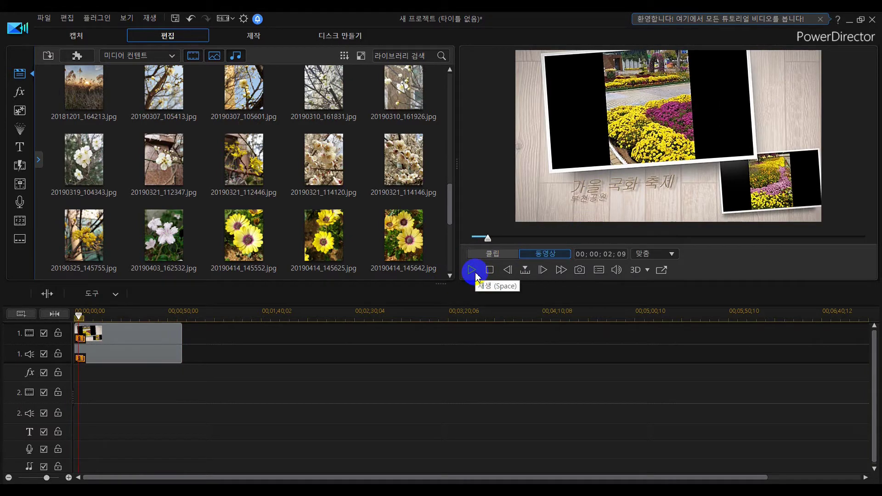
Start a new Theme Designer project and select the 중간 1 sequence of the 웨딩 사진 프레임 template.
{"action": "left_click", "coordinate": [76, 56]}
{"action": "left_click", "coordinate": [81, 81]}
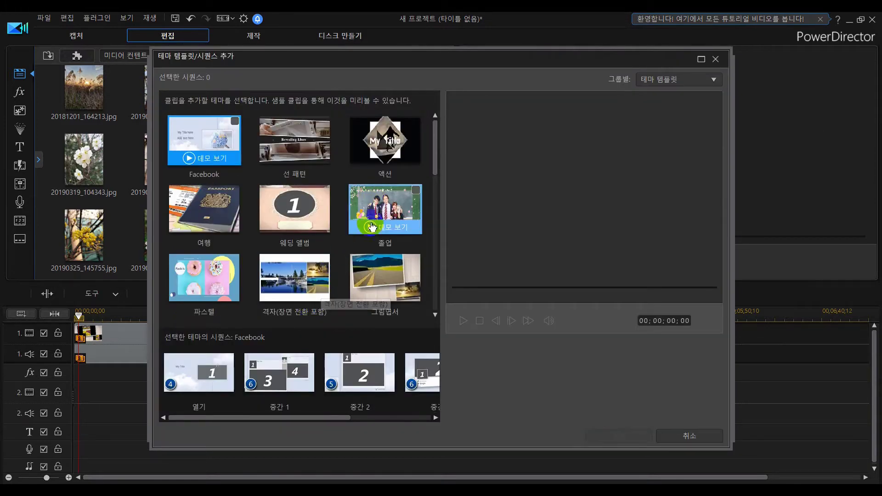
{"action": "mouse_move", "coordinate": [433, 124]}
{"action": "left_mouse_down"}
{"action": "mouse_move", "coordinate": [435, 174]}
{"action": "mouse_move", "coordinate": [433, 141]}
{"action": "left_mouse_up"}
{"action": "scroll", "coordinate": [435, 175], "scroll_direction": "down", "scroll_amount": 2}
{"action": "mouse_move", "coordinate": [360, 237]}
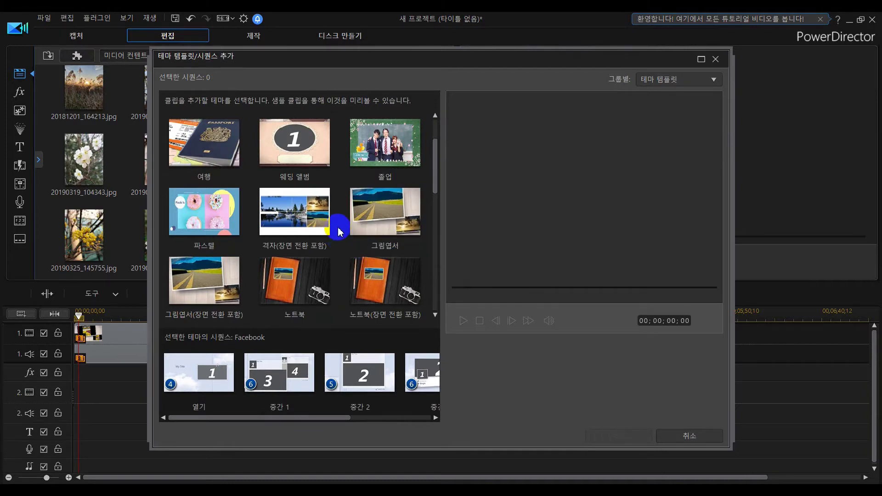
{"action": "left_click_drag", "start_coordinate": [435, 173], "coordinate": [436, 210]}
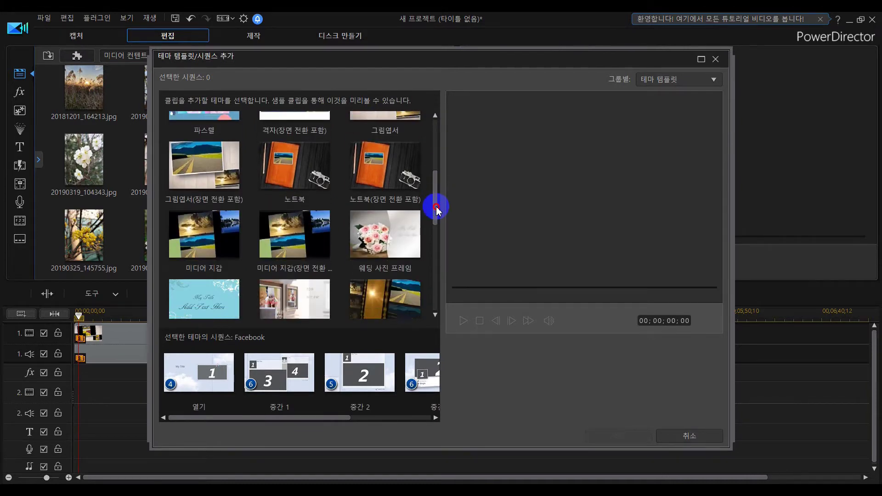
{"action": "left_click", "coordinate": [389, 237]}
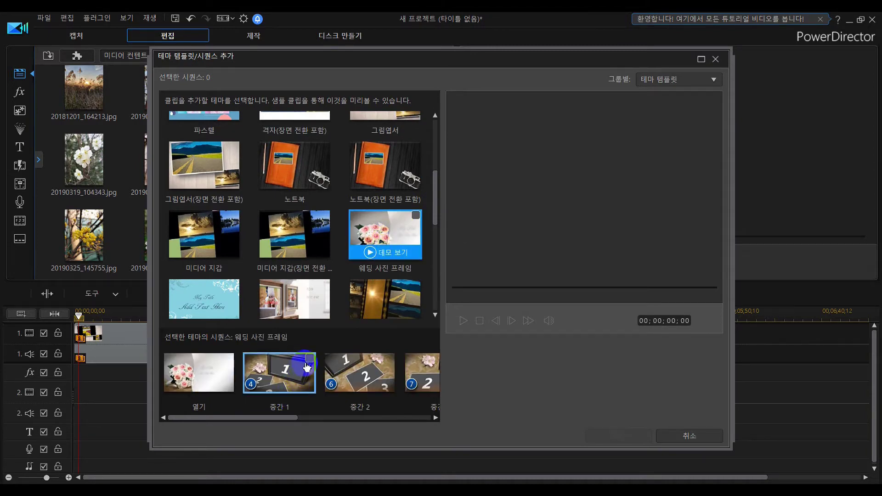
{"action": "left_click", "coordinate": [310, 359]}
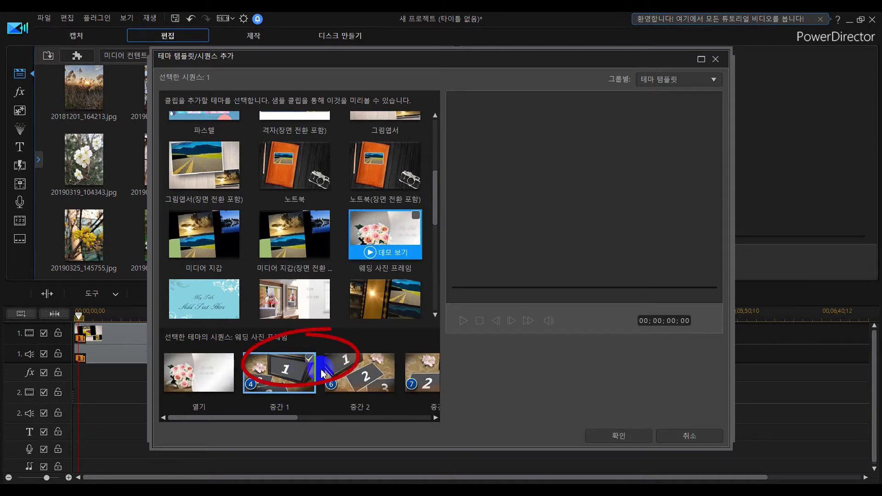
Also select the 중간 1 sequence of the 미디어 지갑(장면 전환 포함) template and load both sequences into the designer.
{"action": "left_click_drag", "start_coordinate": [435, 216], "coordinate": [435, 215]}
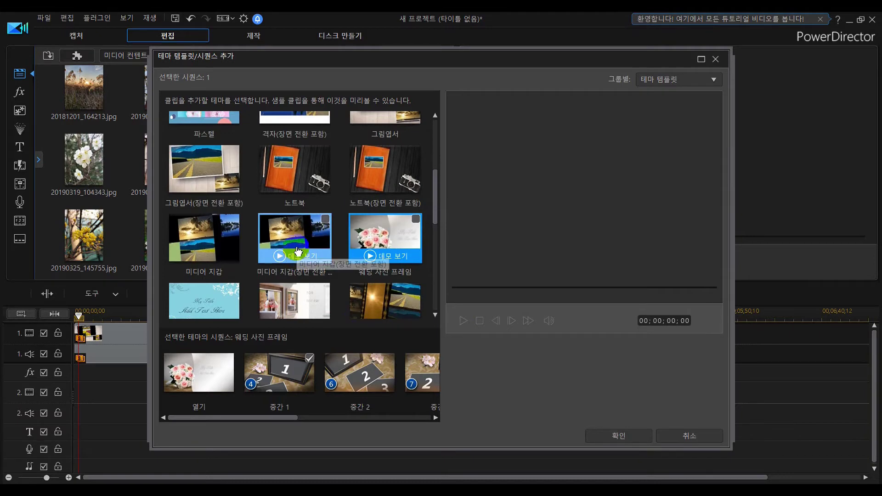
{"action": "left_click", "coordinate": [298, 247]}
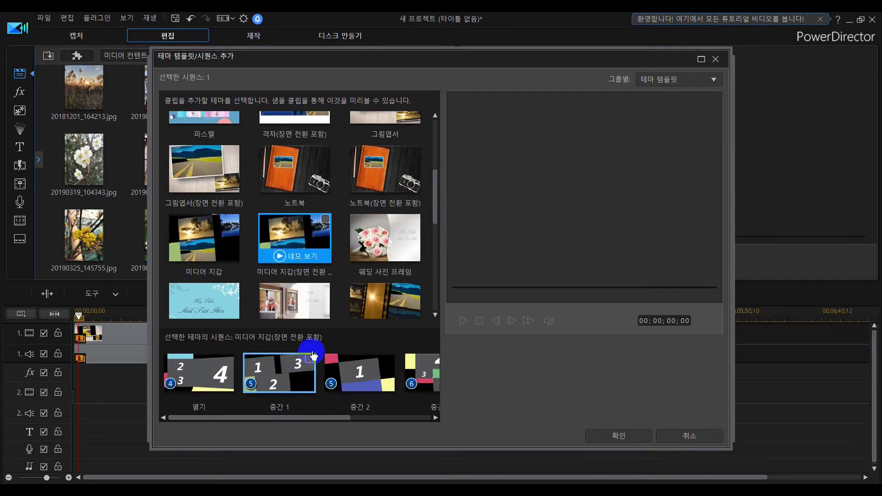
{"action": "left_click", "coordinate": [311, 359]}
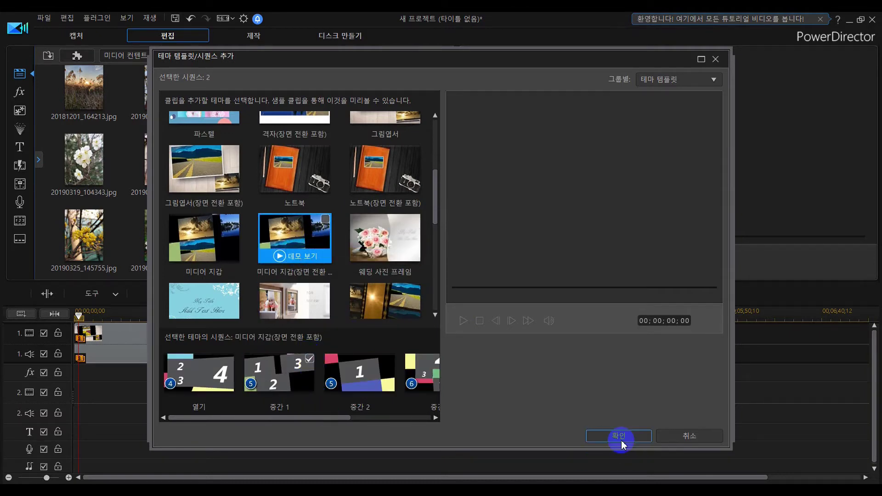
{"action": "left_click", "coordinate": [621, 442]}
{"action": "left_click", "coordinate": [435, 110]}
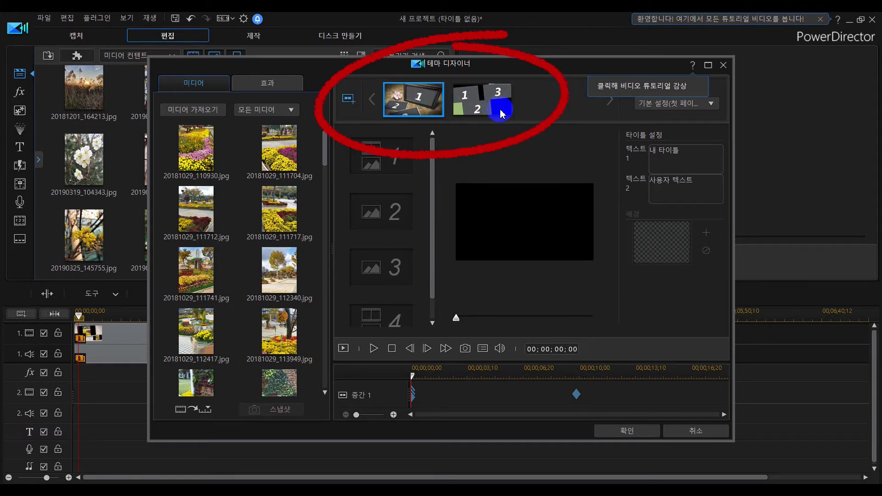
Add the 중간 2 sequence of the 메모리 필드 template to the design.
{"action": "left_click", "coordinate": [351, 100]}
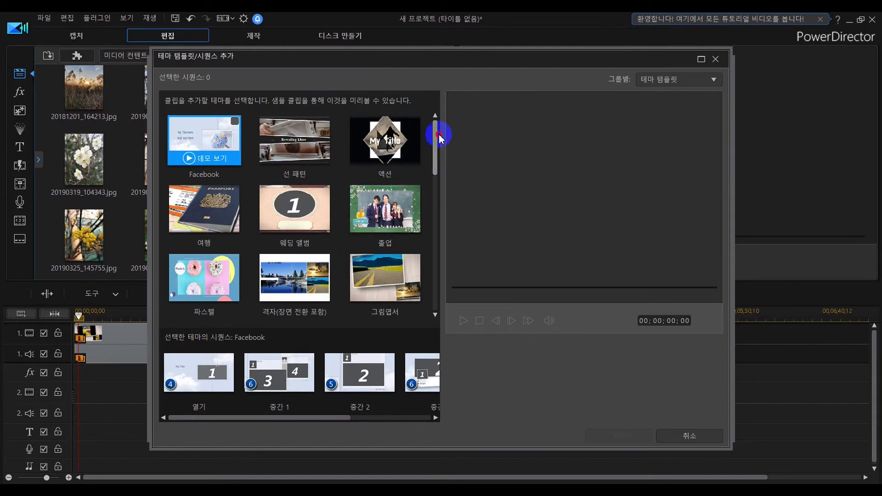
{"action": "left_click_drag", "start_coordinate": [435, 148], "coordinate": [439, 237]}
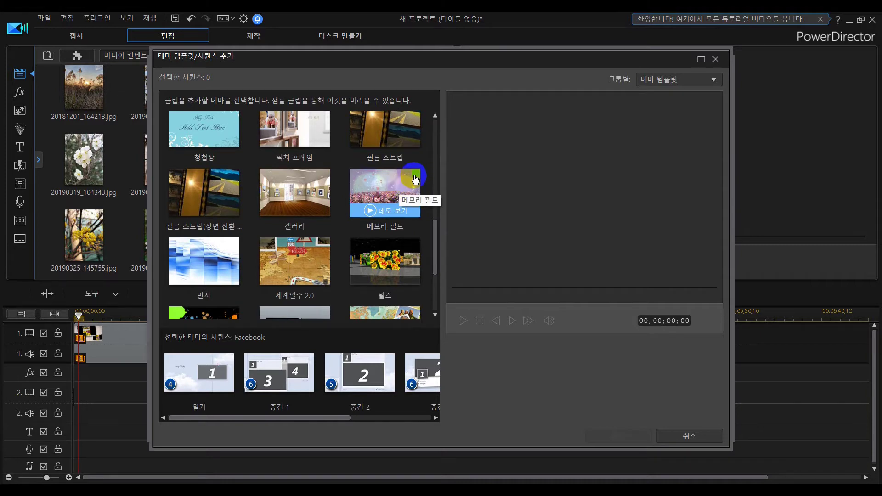
{"action": "left_click", "coordinate": [416, 177]}
{"action": "left_click", "coordinate": [416, 174]}
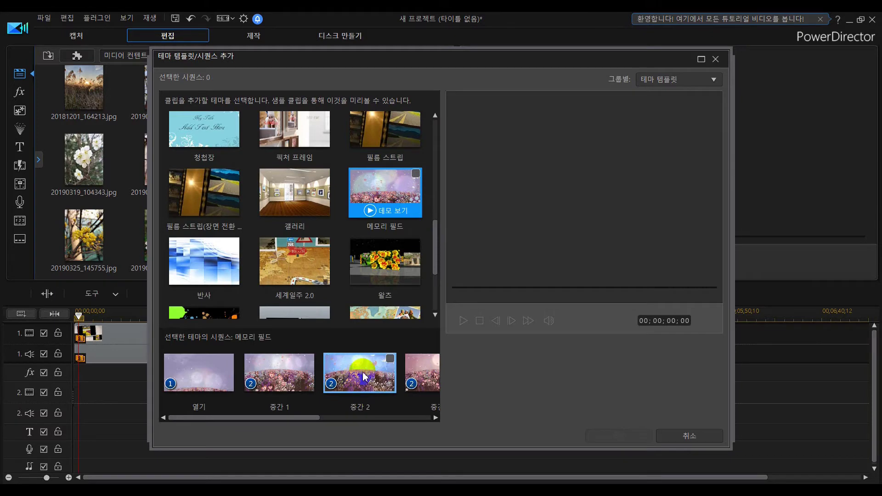
{"action": "left_click", "coordinate": [617, 436]}
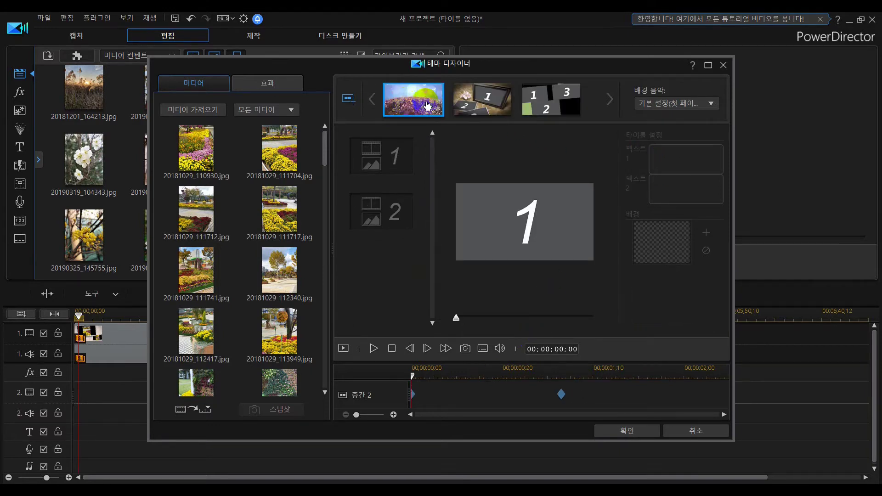
Try swapping the 웨딩 사진 프레임 and 미디어 지갑 sequences, and move the 웨딩 사진 프레임 one back to second place.
{"action": "left_click", "coordinate": [584, 100]}
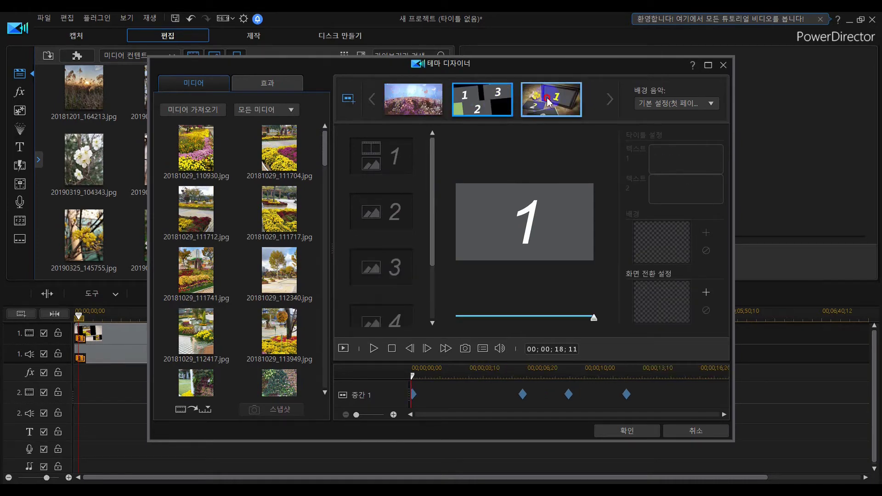
{"action": "left_click_drag", "start_coordinate": [550, 101], "coordinate": [468, 102]}
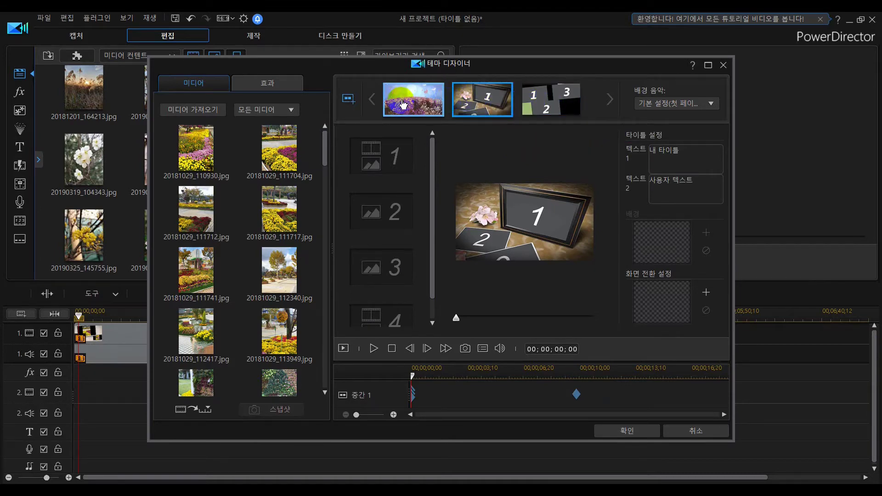
Fill the two slots of the 메모리 필드 sequence with 20181029_110930.jpg and 20181029_111704.jpg.
{"action": "left_click", "coordinate": [419, 100]}
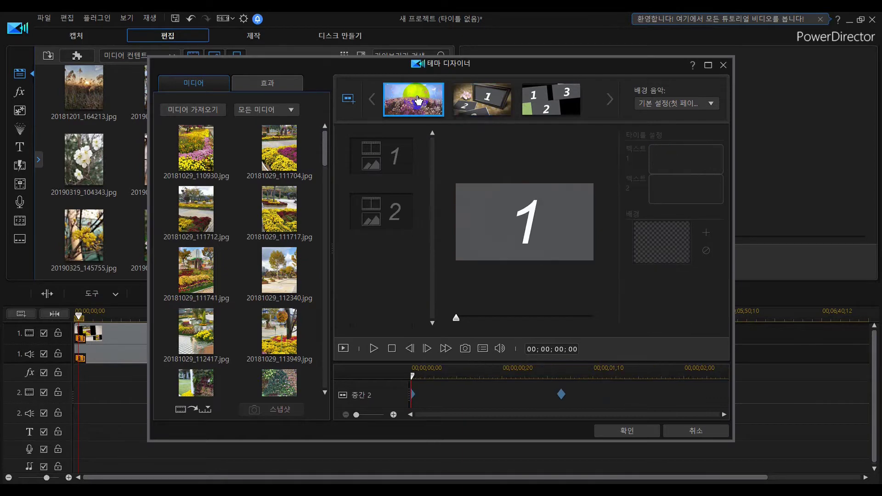
{"action": "left_click", "coordinate": [205, 147]}
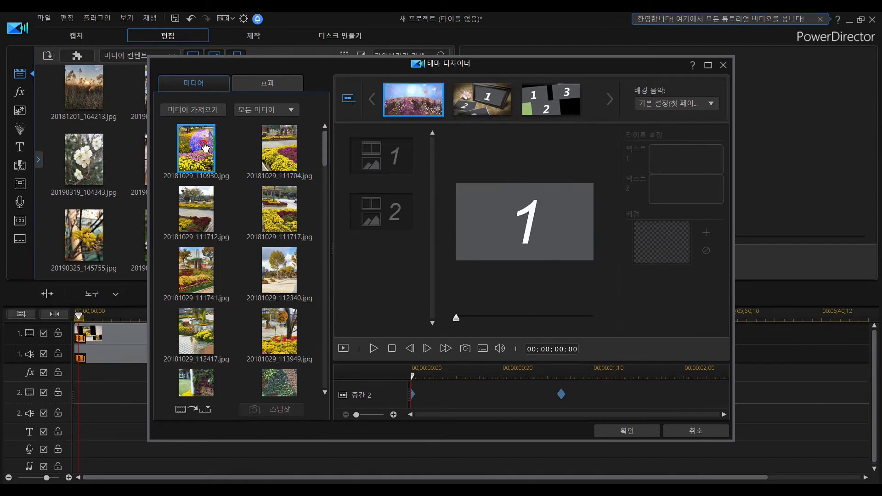
{"action": "left_click_drag", "start_coordinate": [326, 165], "coordinate": [381, 156]}
{"action": "left_click_drag", "start_coordinate": [280, 163], "coordinate": [359, 236]}
Fill the four slots of the 웨딩 사진 프레임 sequence, using 20181029_111741, 112340 and 113949.jpg for slots 2 to 4.
{"action": "left_click", "coordinate": [473, 95]}
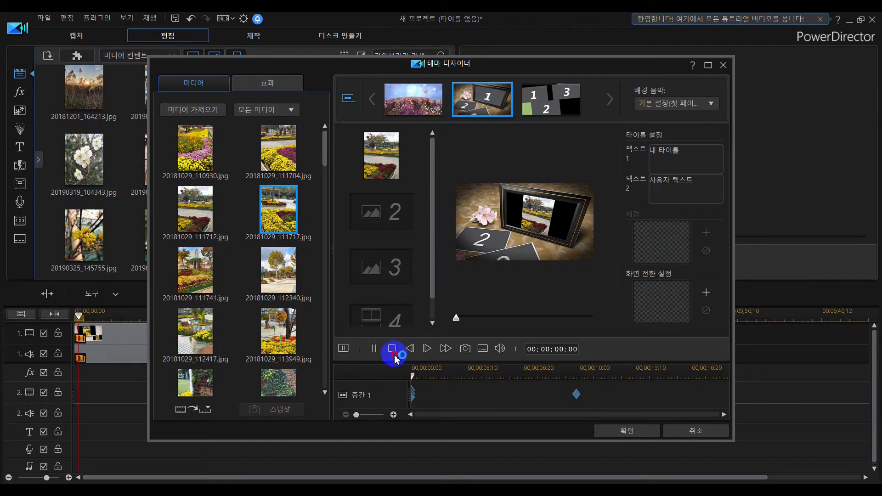
{"action": "left_click", "coordinate": [375, 350]}
{"action": "left_click_drag", "start_coordinate": [198, 264], "coordinate": [372, 210]}
{"action": "left_click_drag", "start_coordinate": [288, 278], "coordinate": [390, 271]}
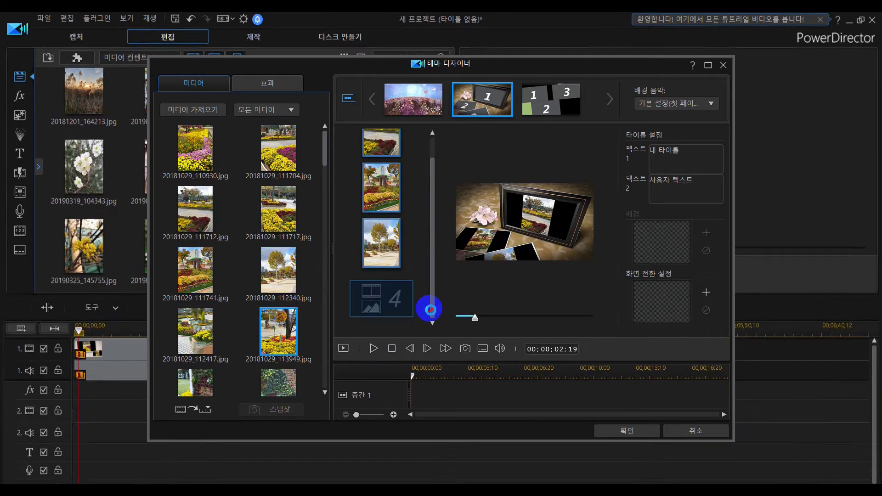
{"action": "left_click_drag", "start_coordinate": [439, 288], "coordinate": [425, 191]}
Fill the five slots of the 미디어 지갑 sequence with 20181029_150632, 150658, 150721, 150745 and 150809.jpg, in that order.
{"action": "left_click", "coordinate": [570, 110]}
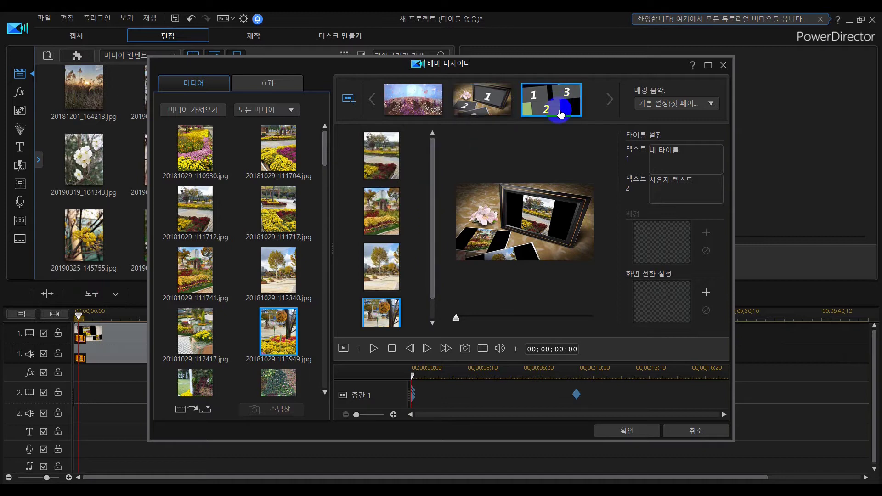
{"action": "scroll", "coordinate": [244, 240], "scroll_direction": "down", "scroll_amount": 3}
{"action": "left_click_drag", "start_coordinate": [195, 211], "coordinate": [381, 212]}
{"action": "left_click_drag", "start_coordinate": [230, 275], "coordinate": [380, 266]}
{"action": "left_click_drag", "start_coordinate": [278, 271], "coordinate": [375, 267]}
{"action": "left_click", "coordinate": [198, 338]}
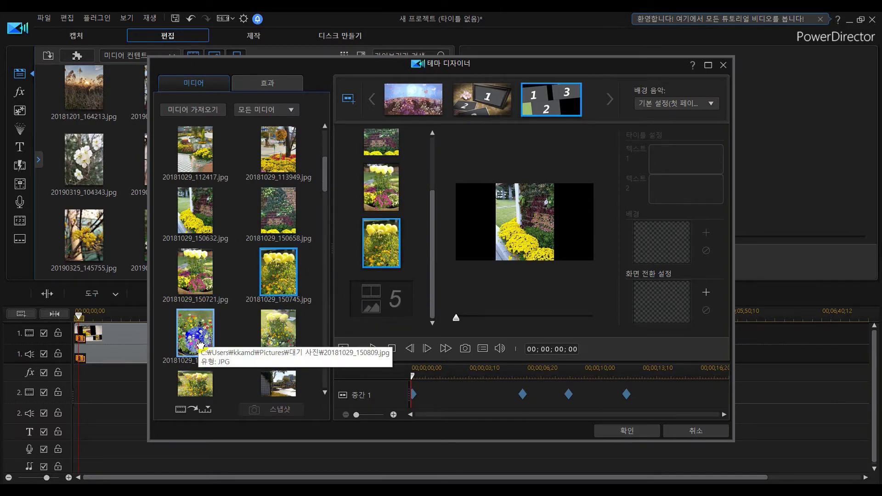
{"action": "left_click_drag", "start_coordinate": [200, 344], "coordinate": [384, 301]}
{"action": "left_click_drag", "start_coordinate": [431, 240], "coordinate": [432, 178]}
Preview the filled 웨딩 사진 프레임 and 미디어 지갑 sequences in the designer.
{"action": "left_click", "coordinate": [479, 102]}
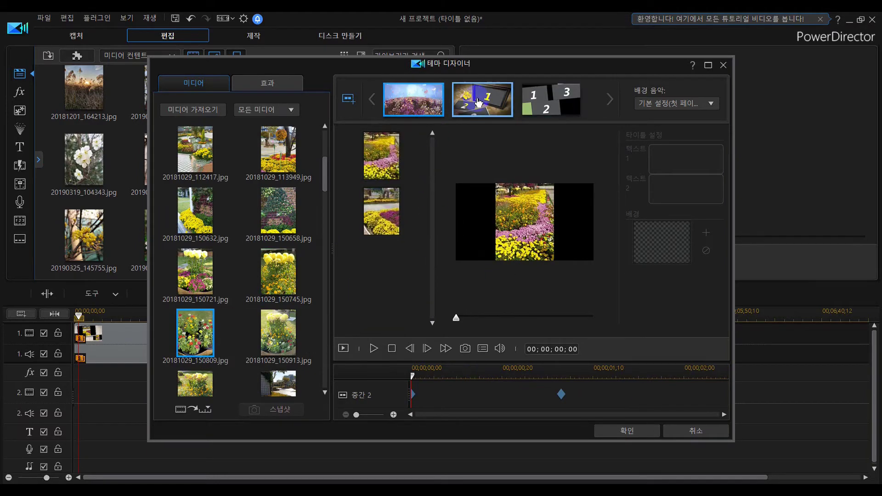
{"action": "left_click", "coordinate": [539, 101]}
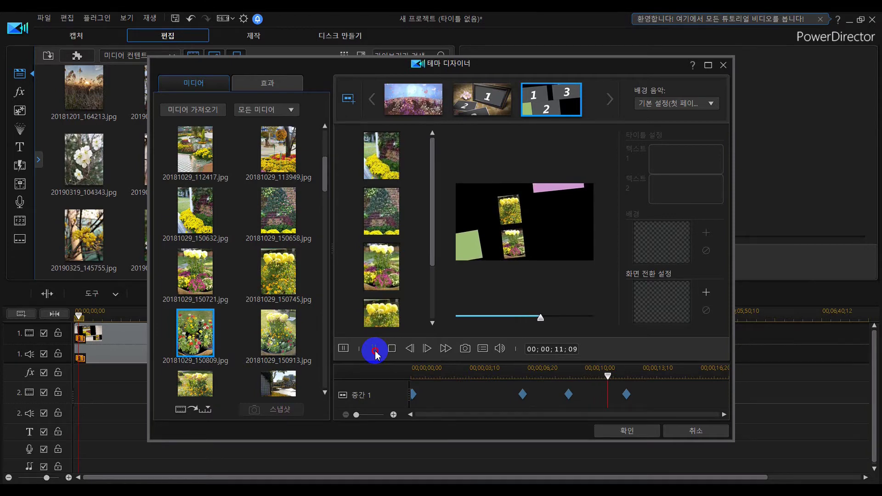
{"action": "left_click", "coordinate": [480, 101]}
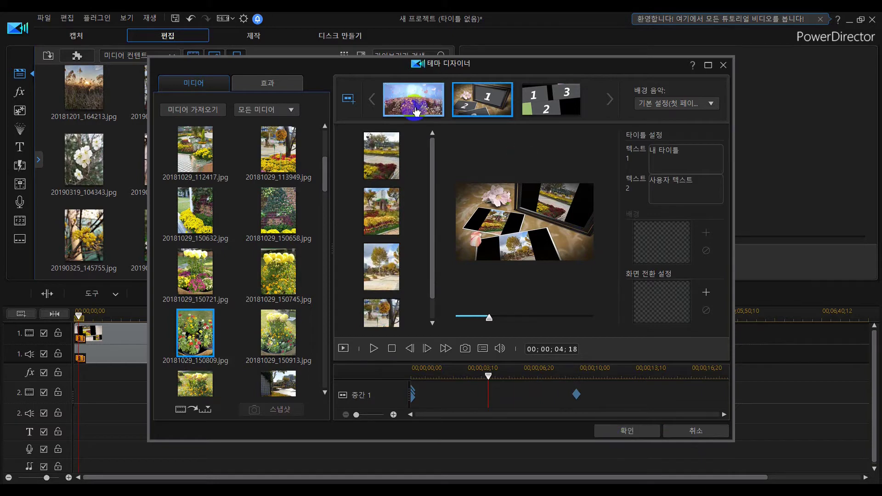
Apply the three-sequence theme design to the timeline and play the movie from the beginning.
{"action": "left_click", "coordinate": [630, 434]}
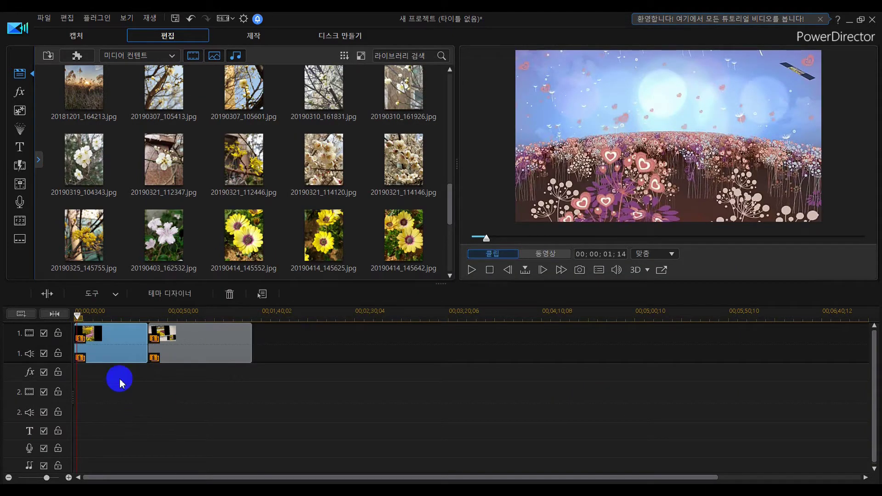
{"action": "left_click_drag", "start_coordinate": [78, 319], "coordinate": [69, 311]}
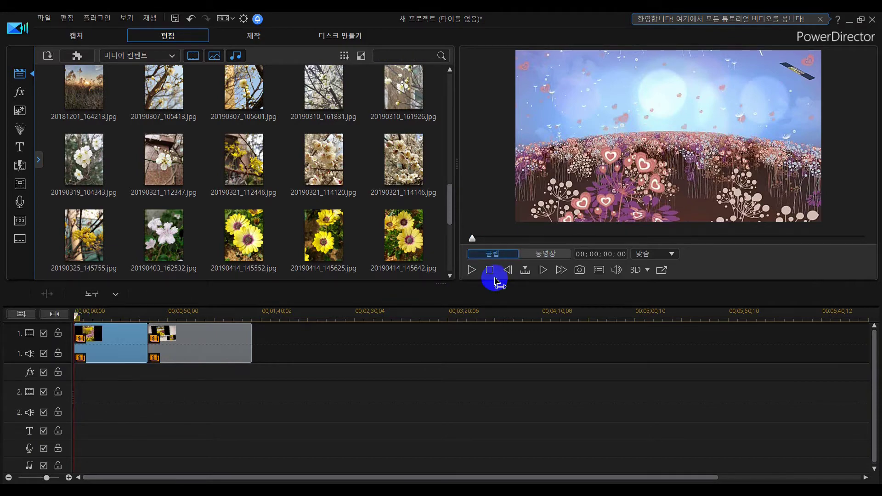
{"action": "left_click", "coordinate": [471, 271]}
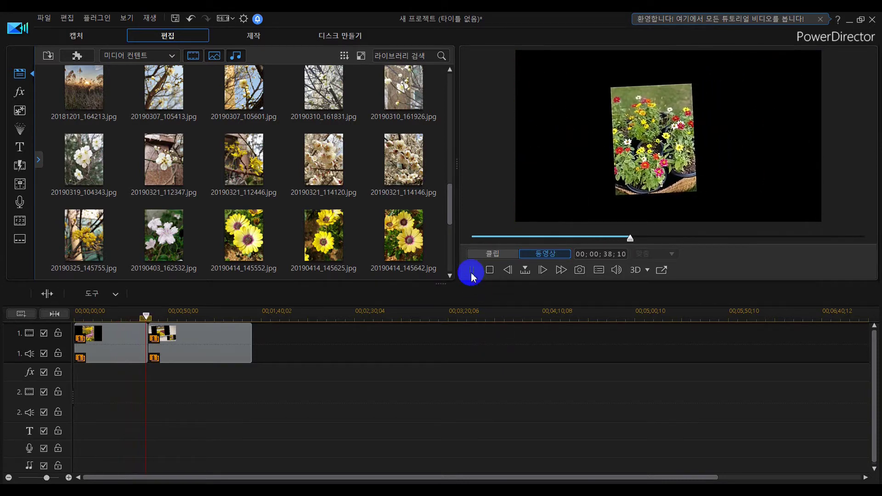
Open the Theme Designer again and browse the available theme templates down to 해변.
{"action": "left_click", "coordinate": [68, 58]}
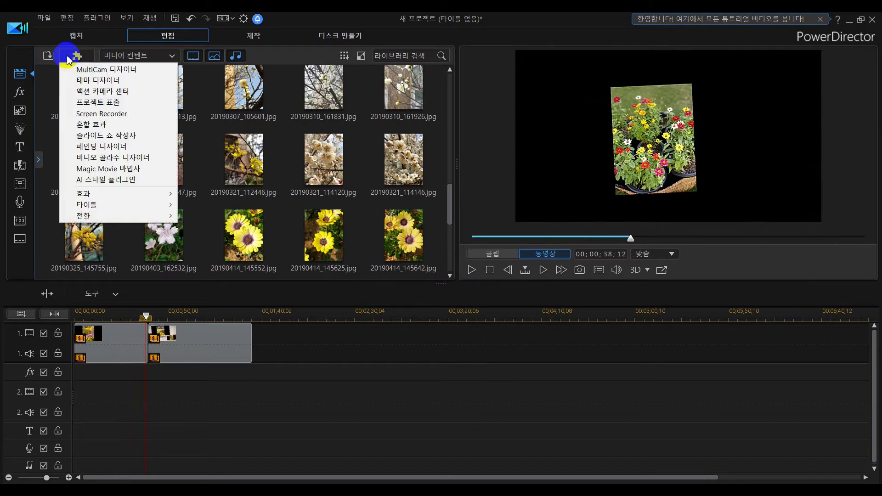
{"action": "left_click", "coordinate": [84, 81]}
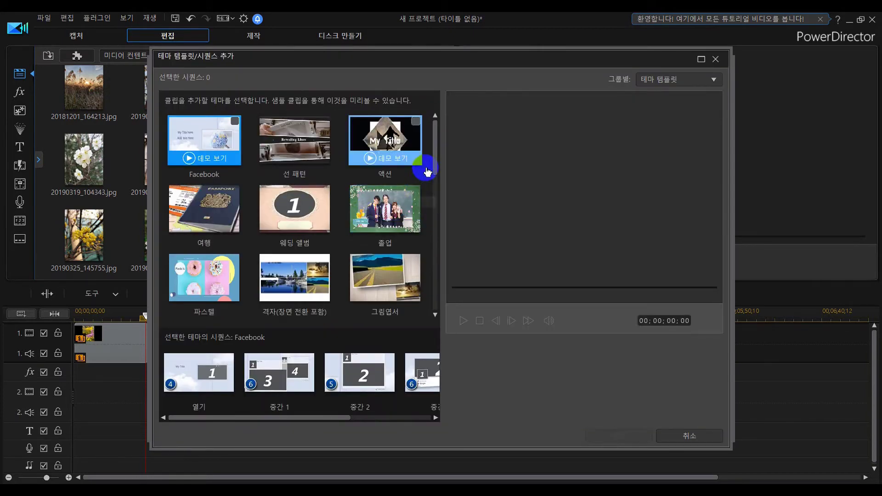
{"action": "left_click_drag", "start_coordinate": [435, 156], "coordinate": [434, 289]}
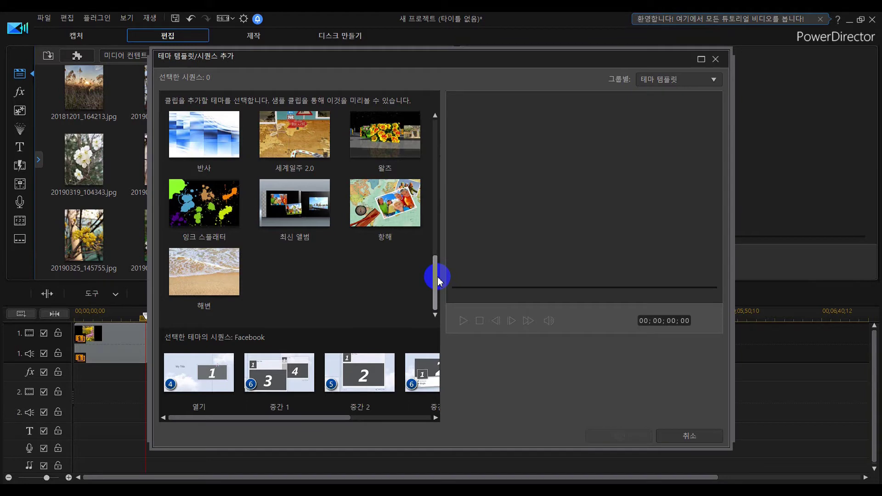
{"action": "left_click", "coordinate": [300, 224]}
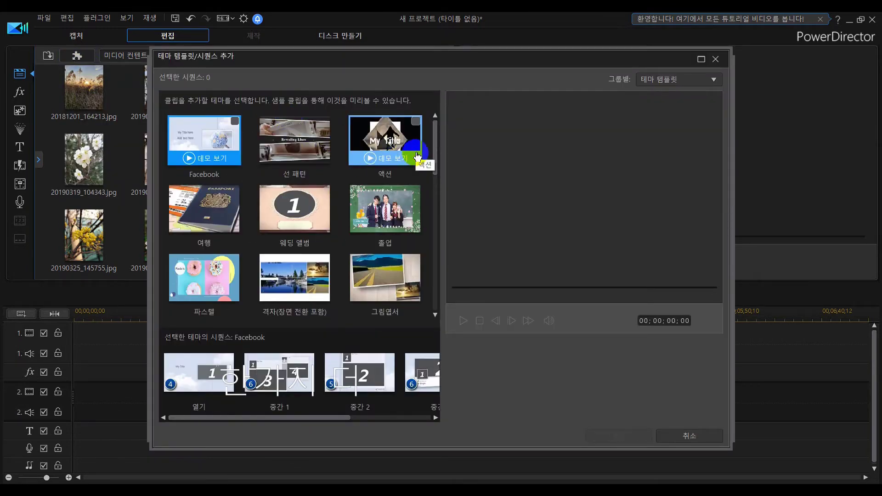
Choose the 파스텔 theme template and fill its 열기 sequence in order with photos 20181029_110930.jpg through 20181029_111741.jpg.
{"action": "scroll", "coordinate": [437, 142], "scroll_direction": "down", "scroll_amount": 1}
{"action": "left_click", "coordinate": [204, 251]}
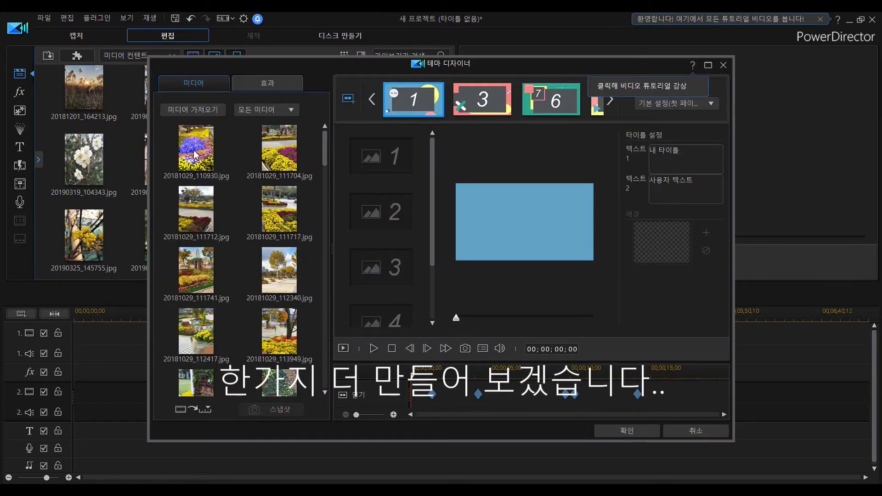
{"action": "left_click_drag", "start_coordinate": [195, 155], "coordinate": [381, 157]}
{"action": "left_click_drag", "start_coordinate": [278, 147], "coordinate": [381, 211]}
{"action": "left_click_drag", "start_coordinate": [195, 209], "coordinate": [382, 266]}
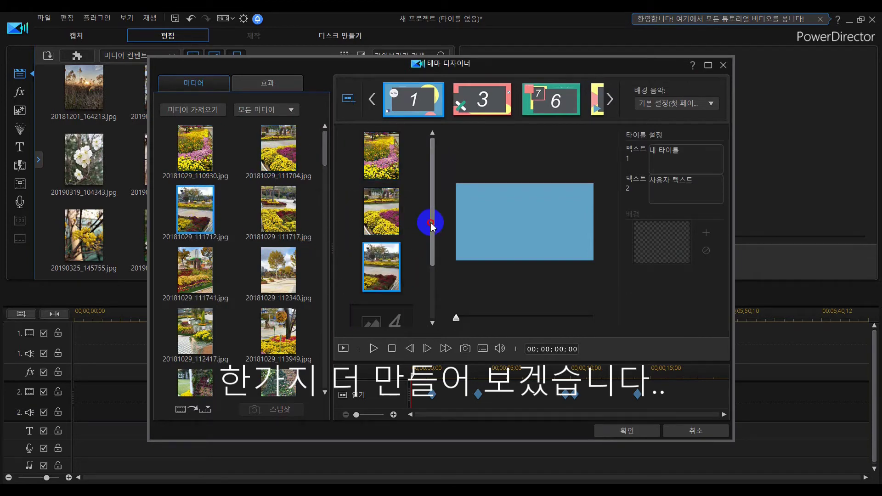
{"action": "scroll", "coordinate": [432, 225], "scroll_direction": "down", "scroll_amount": 2}
{"action": "left_click_drag", "start_coordinate": [278, 209], "coordinate": [382, 312]}
Fill the open slots of the 중간 1 sequence in order with photos 20181029_110930.jpg through 20181029_111741.jpg.
{"action": "left_click", "coordinate": [483, 100]}
{"action": "left_click_drag", "start_coordinate": [196, 147], "coordinate": [371, 183]}
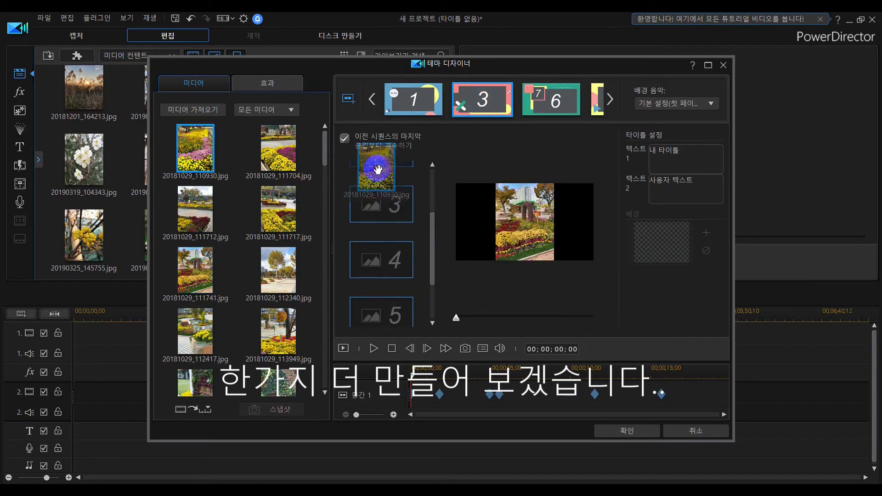
{"action": "scroll", "coordinate": [426, 174], "scroll_direction": "down", "scroll_amount": 2}
{"action": "left_click_drag", "start_coordinate": [278, 209], "coordinate": [390, 300]}
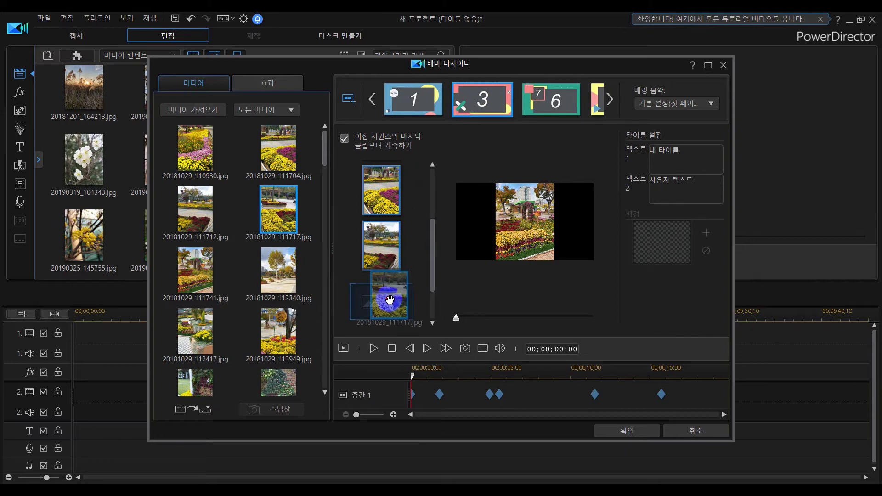
{"action": "left_click_drag", "start_coordinate": [273, 330], "coordinate": [376, 295]}
Fill the open slots of the 중간 2 sequence with photos from 20181029_112417.jpg through 20181029_150809.jpg.
{"action": "left_click", "coordinate": [551, 100]}
{"action": "left_click_drag", "start_coordinate": [278, 270], "coordinate": [431, 303]}
{"action": "left_click_drag", "start_coordinate": [278, 354], "coordinate": [374, 196]}
{"action": "left_click_drag", "start_coordinate": [278, 292], "coordinate": [381, 244]}
{"action": "scroll", "coordinate": [236, 351], "scroll_direction": "down", "scroll_amount": 3}
{"action": "left_click_drag", "start_coordinate": [195, 294], "coordinate": [515, 151]}
Fill the open slots of the 중간 3 sequence with photos from 20181029_150913.jpg through 20181030_133730.jpg.
{"action": "left_click", "coordinate": [597, 100]}
{"action": "left_click", "coordinate": [207, 353]}
{"action": "scroll", "coordinate": [283, 287], "scroll_direction": "down", "scroll_amount": 2}
{"action": "left_click", "coordinate": [282, 287]}
{"action": "left_click_drag", "start_coordinate": [283, 287], "coordinate": [380, 276]}
{"action": "left_click_drag", "start_coordinate": [278, 324], "coordinate": [374, 257]}
{"action": "left_click_drag", "start_coordinate": [195, 363], "coordinate": [382, 276]}
Fill the open slots of the 닫기 sequence with flower and landscape photos from the media list.
{"action": "left_click", "coordinate": [609, 99]}
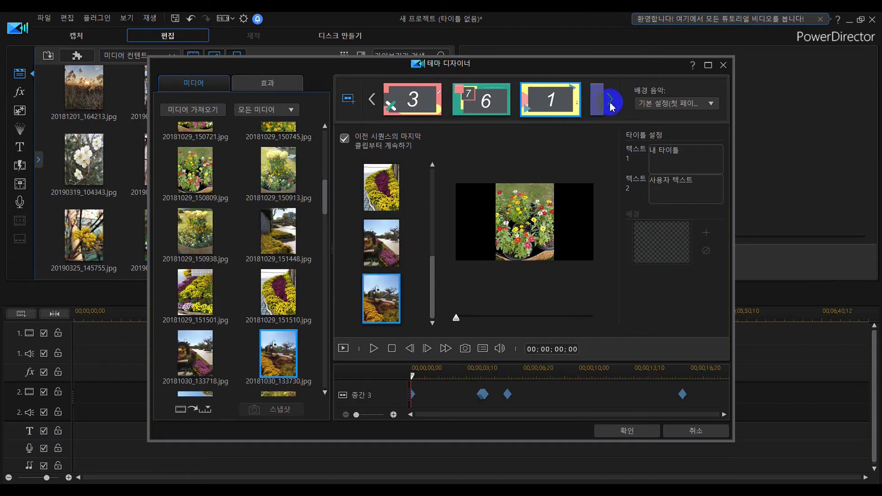
{"action": "left_click", "coordinate": [569, 99]}
{"action": "left_click", "coordinate": [270, 339]}
{"action": "scroll", "coordinate": [270, 339], "scroll_direction": "down", "scroll_amount": 4}
{"action": "left_click_drag", "start_coordinate": [270, 339], "coordinate": [380, 242]}
{"action": "left_click_drag", "start_coordinate": [278, 202], "coordinate": [380, 294]}
{"action": "left_click_drag", "start_coordinate": [279, 323], "coordinate": [381, 239]}
{"action": "left_click", "coordinate": [274, 379]}
{"action": "left_click_drag", "start_coordinate": [274, 379], "coordinate": [365, 305]}
{"action": "scroll", "coordinate": [278, 276], "scroll_direction": "down", "scroll_amount": 3}
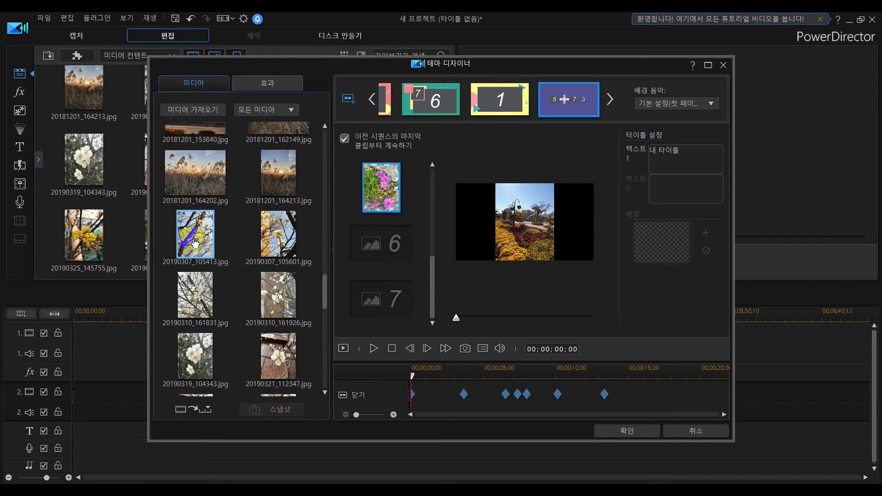
{"action": "left_click_drag", "start_coordinate": [279, 202], "coordinate": [374, 252]}
{"action": "left_click_drag", "start_coordinate": [195, 264], "coordinate": [375, 306]}
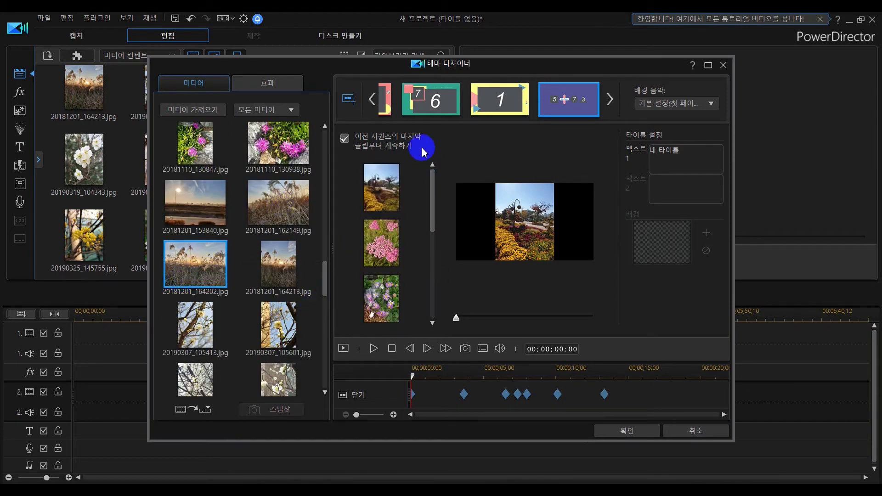
Apply the 파스텔 theme design to the timeline and play part of the movie from the beginning.
{"action": "left_click", "coordinate": [623, 432]}
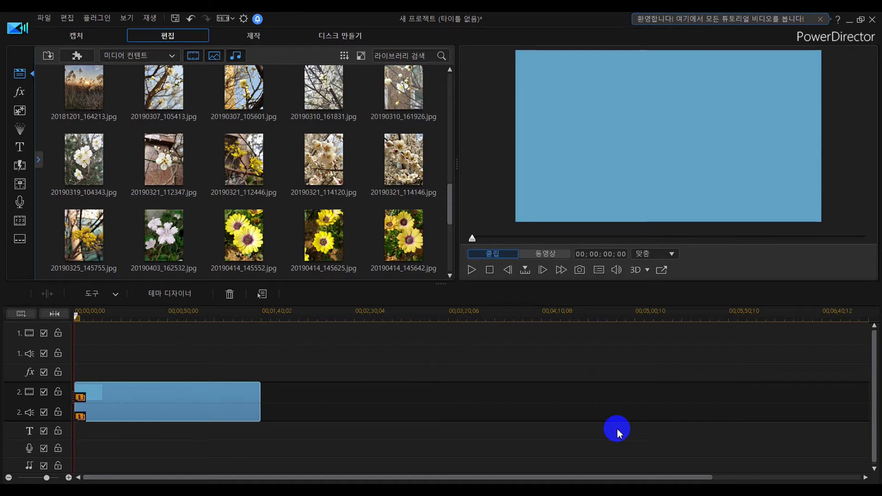
{"action": "left_click", "coordinate": [473, 276]}
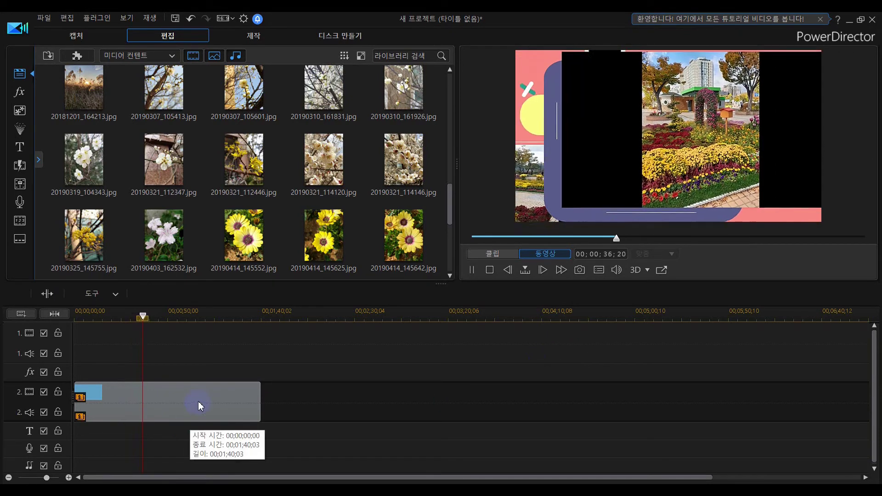
{"action": "left_click", "coordinate": [474, 275]}
Reopen the theme clip on the timeline in the Theme Designer, accepting the reset of its edits.
{"action": "left_click", "coordinate": [192, 398]}
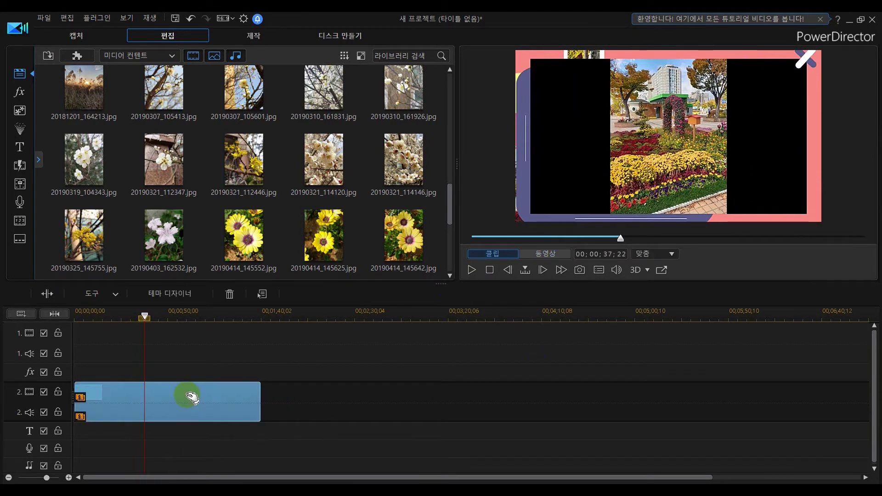
{"action": "double_click", "coordinate": [189, 397]}
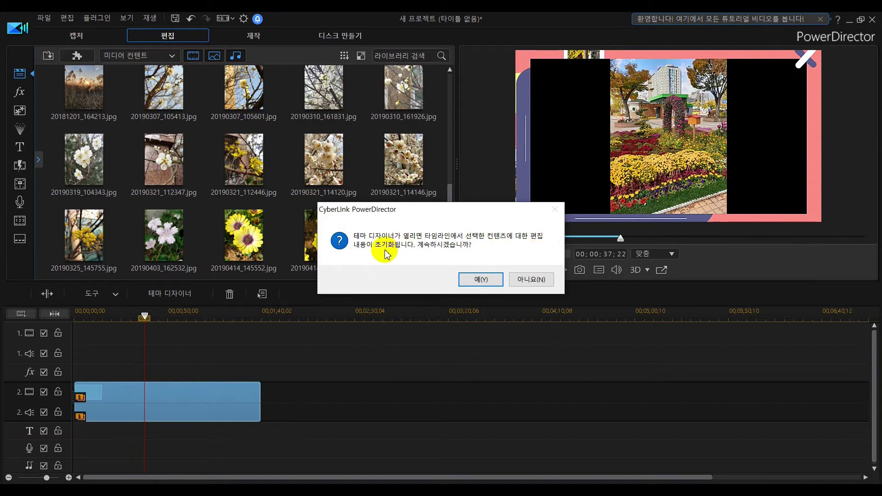
{"action": "left_click", "coordinate": [485, 288]}
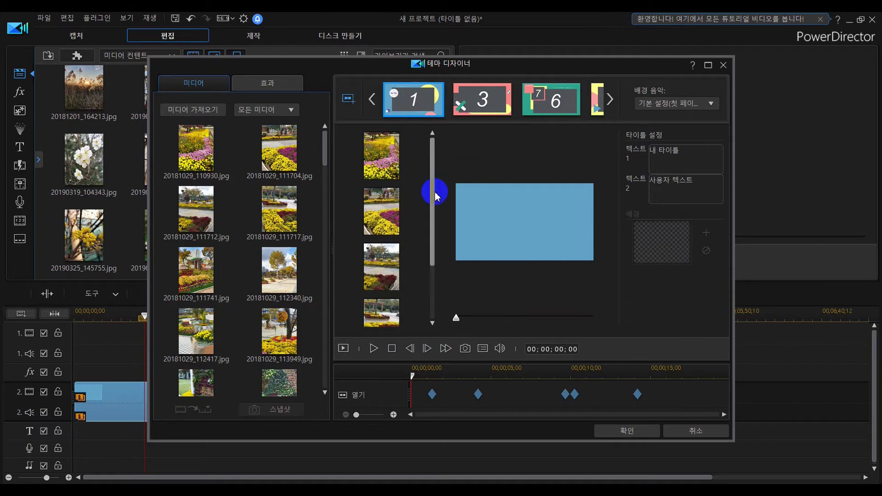
{"action": "left_click_drag", "start_coordinate": [434, 191], "coordinate": [421, 149]}
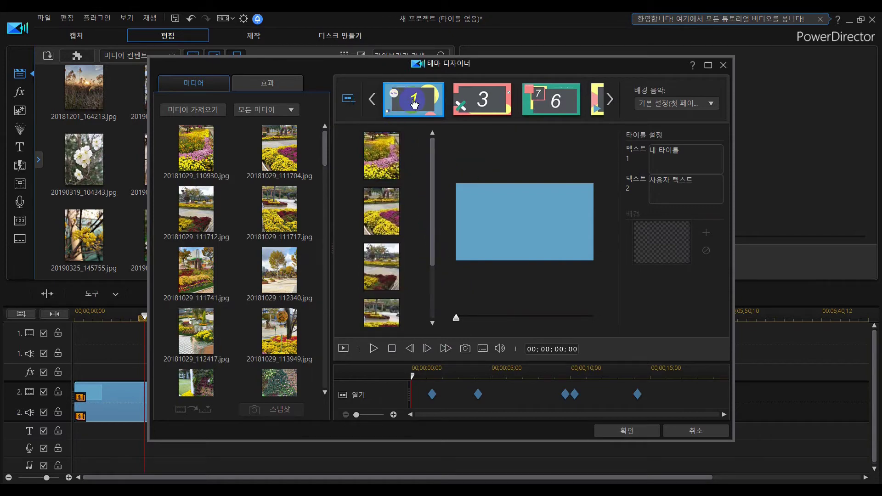
Set the 열기 sequence's title text 1 to 국화축제 and text 2 to 국화.
{"action": "left_click", "coordinate": [692, 154]}
{"action": "type", "text": "ㄱ"}
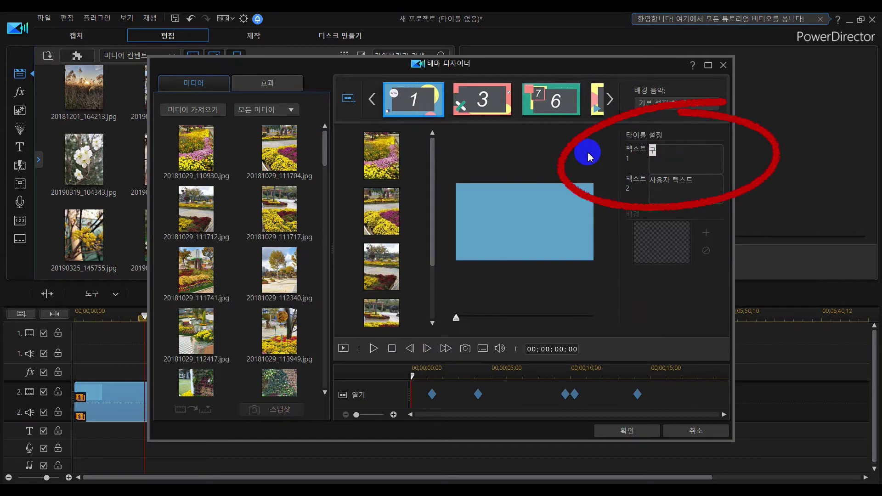
{"action": "type", "text": "국화축제"}
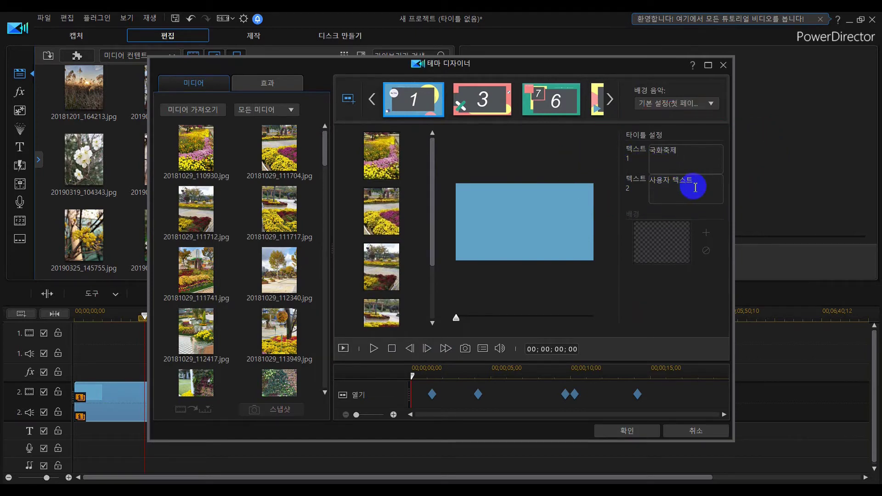
{"action": "left_click", "coordinate": [693, 186]}
{"action": "left_click_drag", "start_coordinate": [697, 183], "coordinate": [605, 183]}
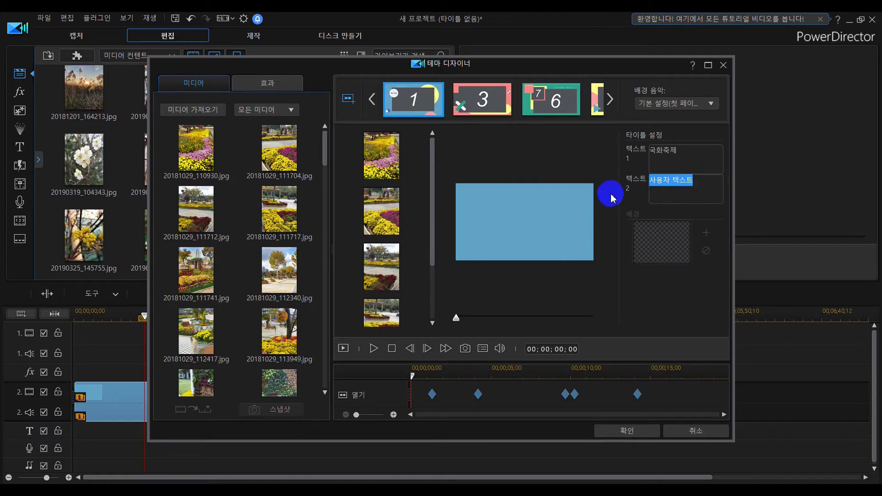
{"action": "type", "text": "구"}
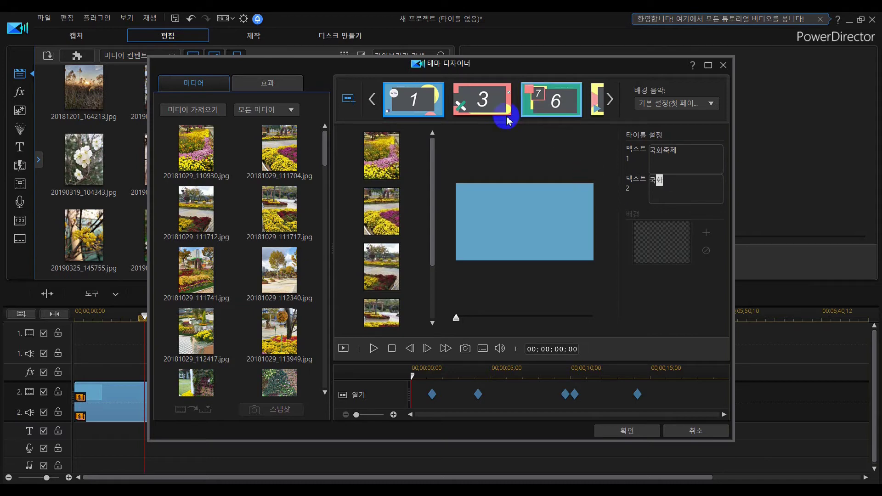
Set the 중간 1 sequence's title text 1 to 부천공원 and text 2 to 가을국화.
{"action": "left_click", "coordinate": [484, 103]}
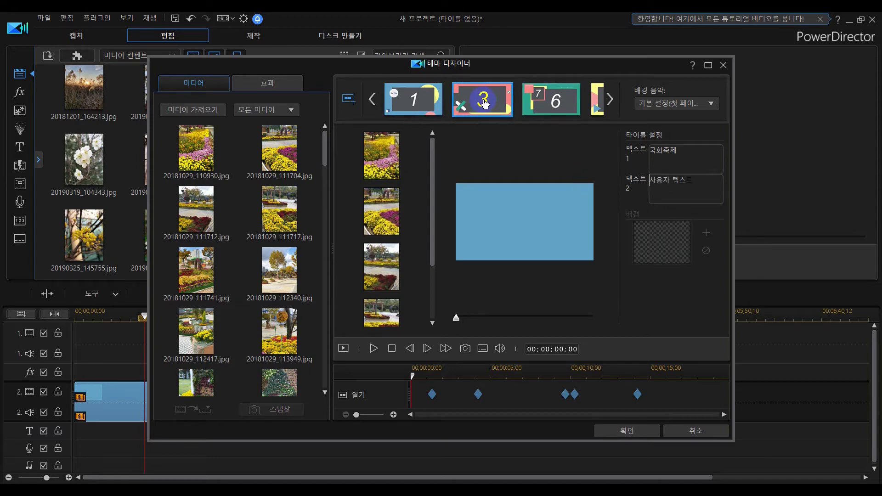
{"action": "left_click", "coordinate": [694, 151]}
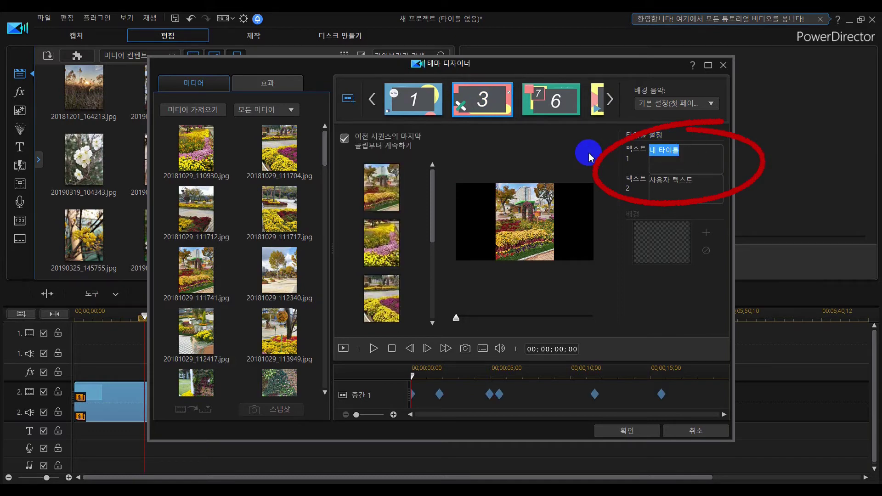
{"action": "type", "text": "부처공우"}
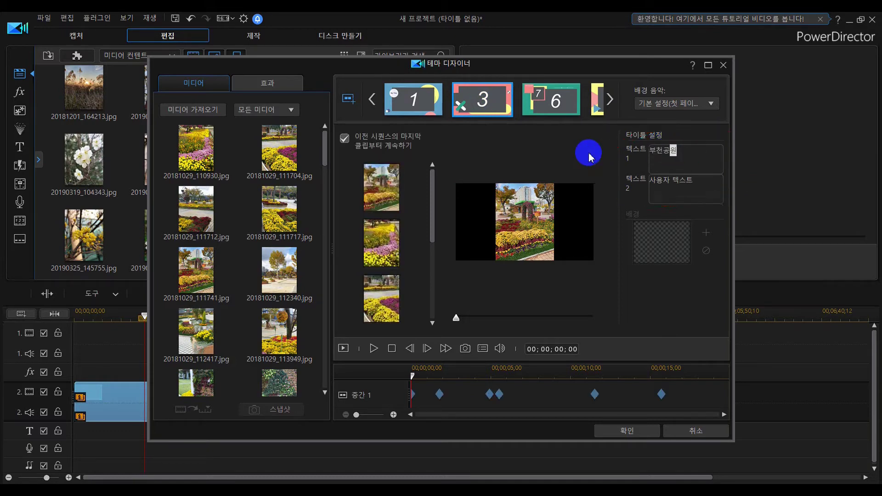
{"action": "left_click", "coordinate": [679, 188]}
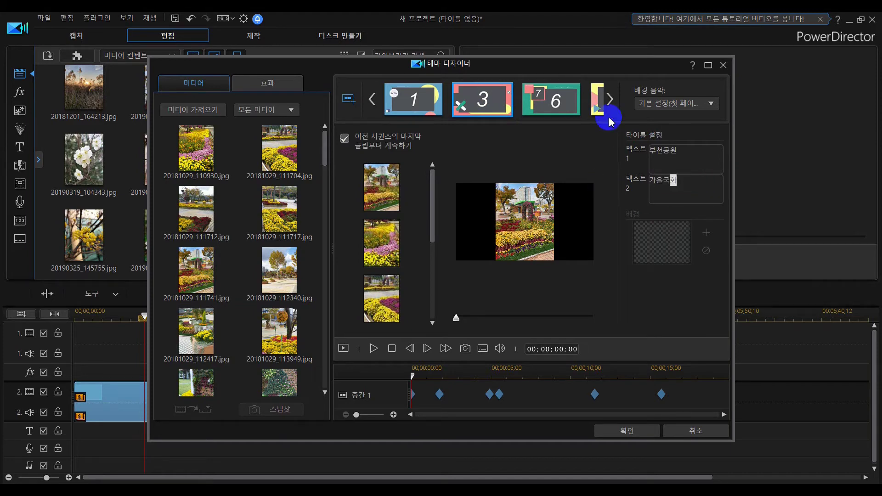
Set the 중간 2 sequence's title text 1 to 활짝핀 국화 and text 2 to 국화.
{"action": "left_click", "coordinate": [551, 99]}
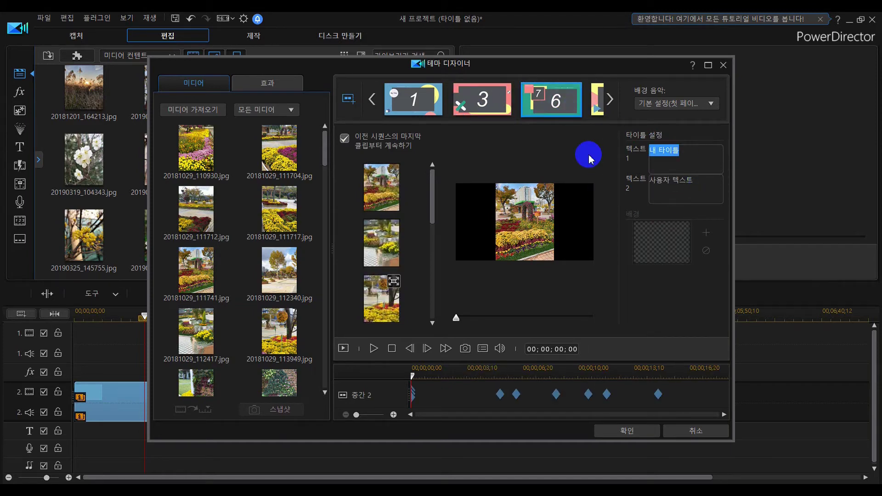
{"action": "key", "text": "Tab"}
{"action": "type", "text": "국화"}
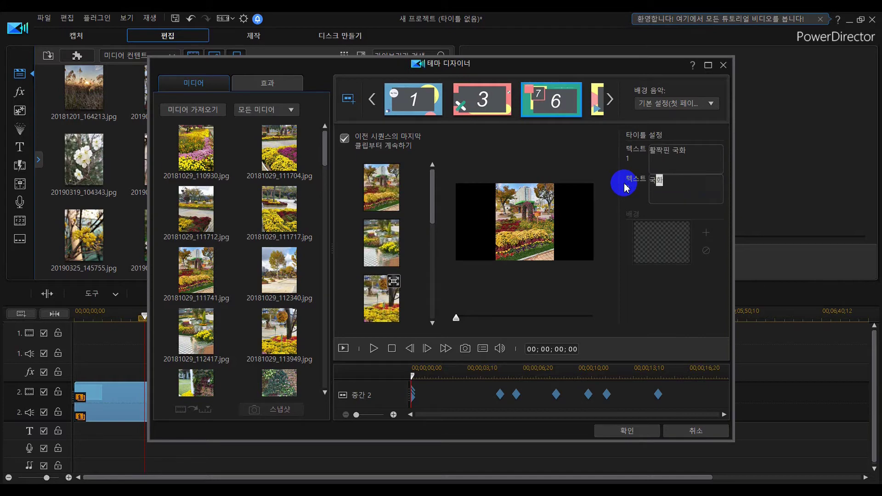
Replace both title texts of the 중간 3 sequence, entering 대국 as text 2.
{"action": "left_click", "coordinate": [599, 106]}
{"action": "left_click_drag", "start_coordinate": [692, 157], "coordinate": [583, 152]}
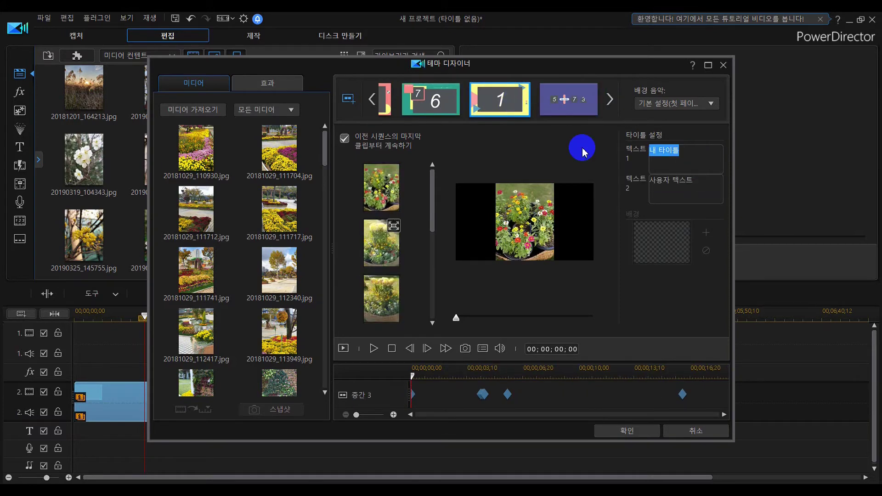
{"action": "left_click_drag", "start_coordinate": [702, 186], "coordinate": [571, 178]}
{"action": "type", "text": "대국"}
Set the 닫기 sequence's title to 즐거운 국화축제 and apply the edited theme design to the timeline.
{"action": "left_click", "coordinate": [569, 99]}
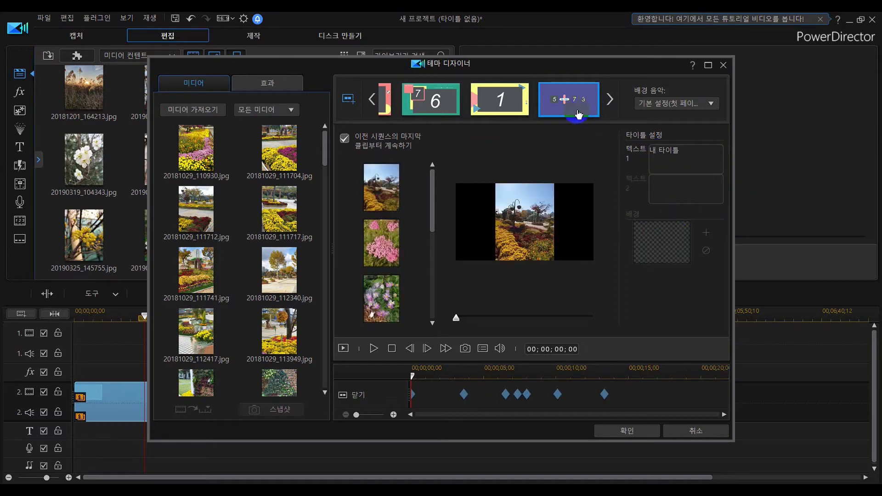
{"action": "left_click_drag", "start_coordinate": [693, 154], "coordinate": [622, 159]}
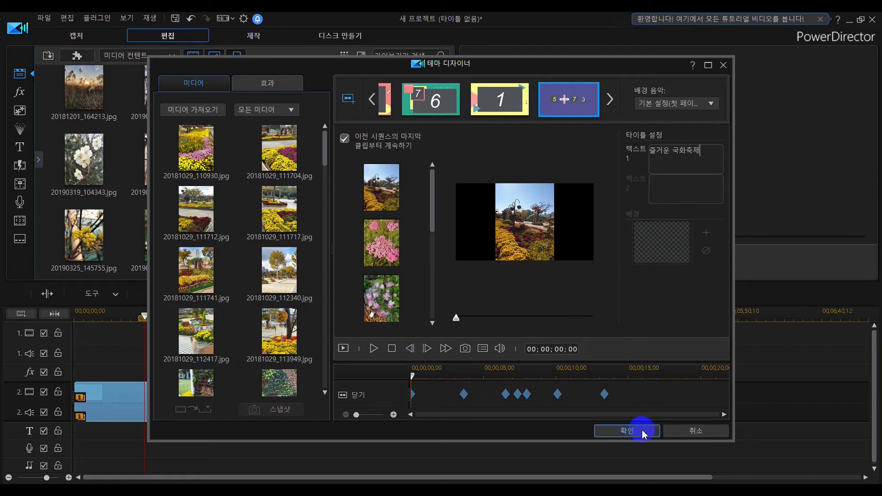
{"action": "left_click", "coordinate": [625, 432]}
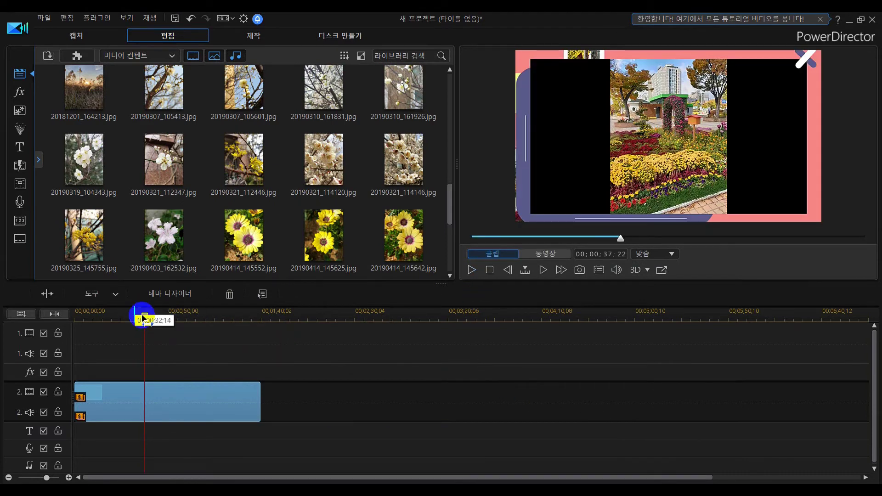
Play the updated theme movie from the beginning to check the titles, then pause it near the start.
{"action": "left_click_drag", "start_coordinate": [144, 317], "coordinate": [69, 319]}
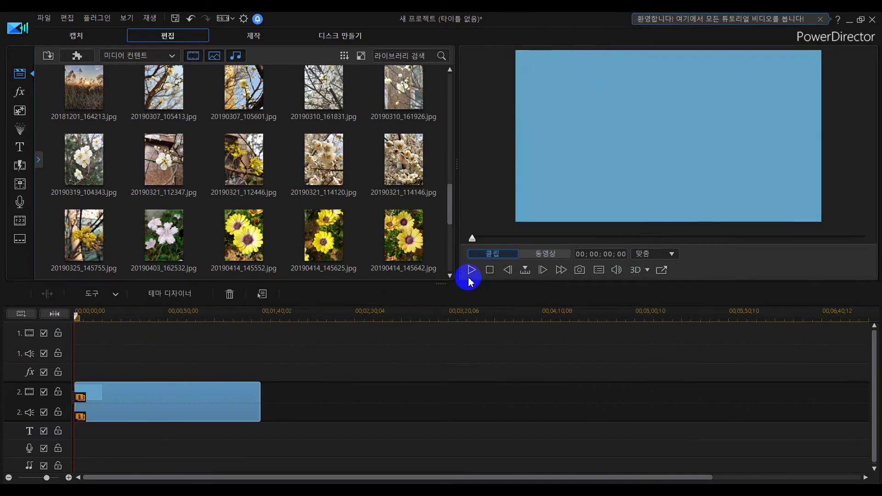
{"action": "left_click", "coordinate": [474, 271]}
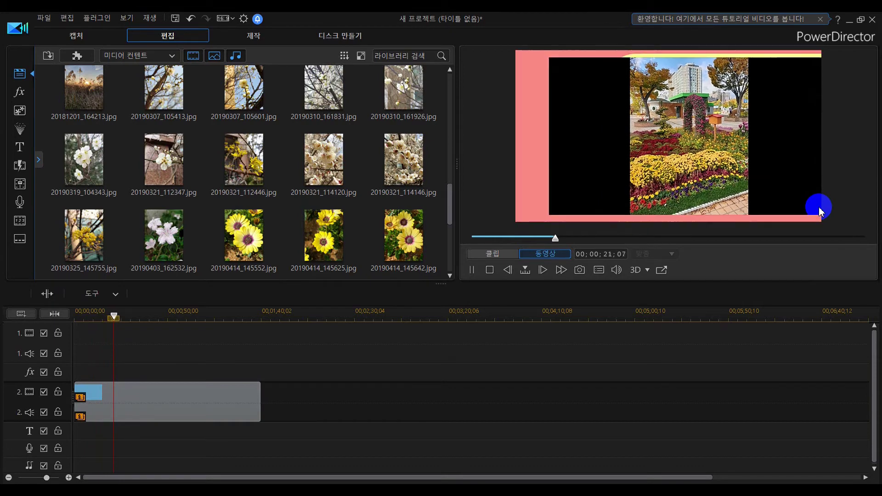
{"action": "left_click", "coordinate": [756, 238]}
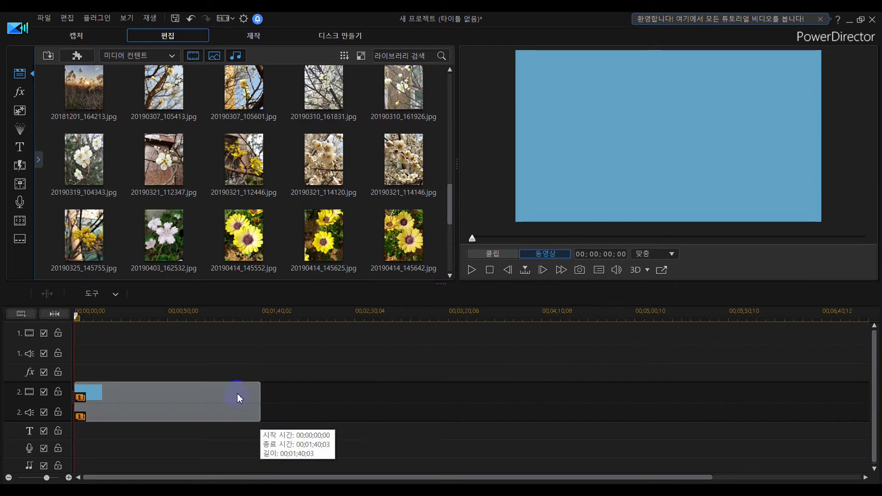
{"action": "left_click", "coordinate": [472, 271]}
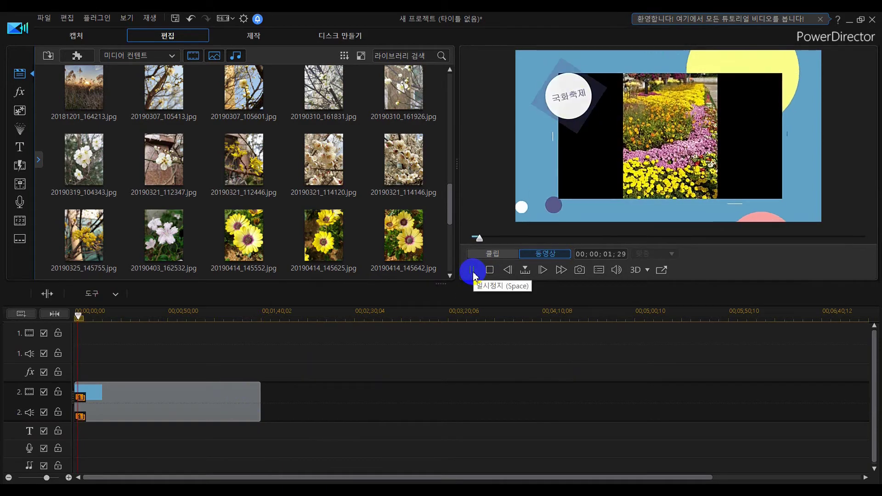
{"action": "left_click", "coordinate": [472, 270]}
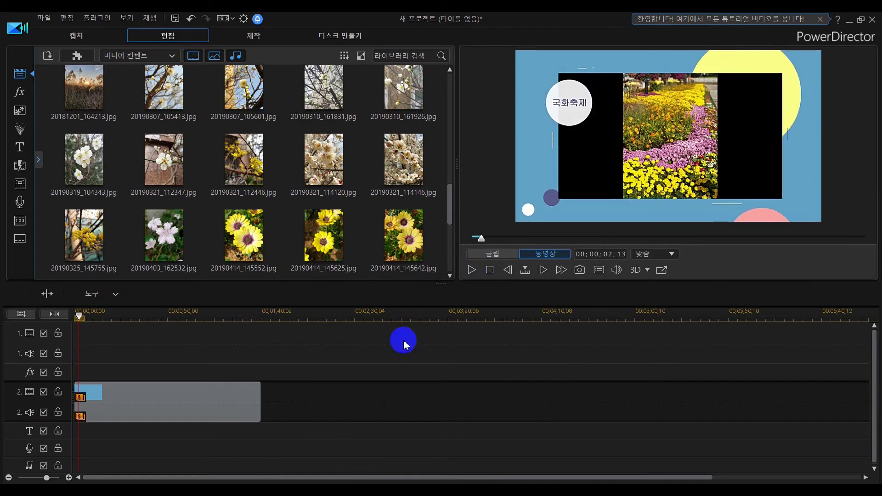
Add the 제목 title template from the 사용자 지정 category to the start of the title track.
{"action": "left_click", "coordinate": [19, 148]}
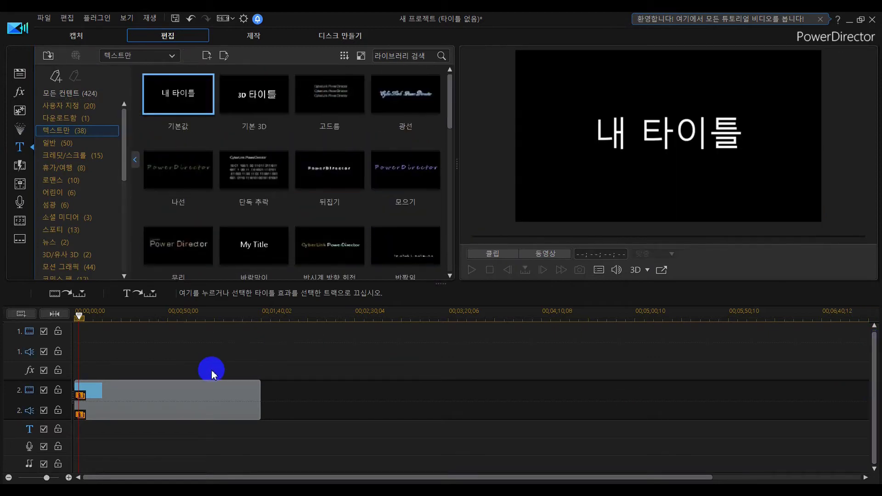
{"action": "left_click", "coordinate": [88, 111]}
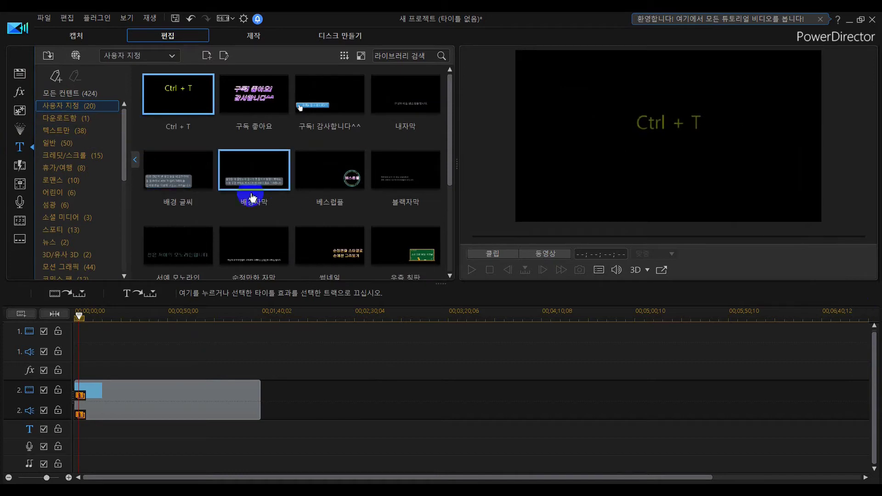
{"action": "scroll", "coordinate": [404, 184], "scroll_direction": "down", "scroll_amount": 3}
{"action": "mouse_move", "coordinate": [406, 205]}
{"action": "left_mouse_down"}
{"action": "mouse_move", "coordinate": [301, 385]}
{"action": "mouse_move", "coordinate": [183, 404]}
{"action": "mouse_move", "coordinate": [173, 429]}
{"action": "mouse_move", "coordinate": [76, 428]}
{"action": "left_mouse_up"}
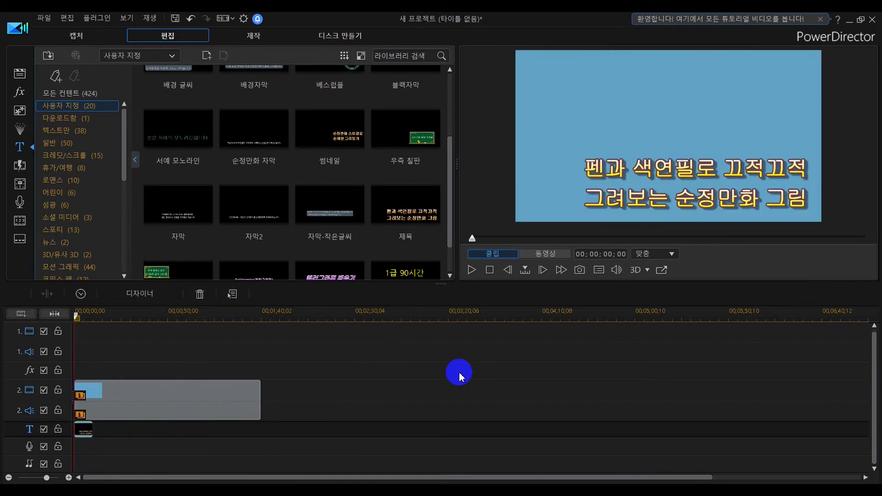
Replace the 제목 title's text with 가을 국화 축제 and move the title up to the middle of the frame.
{"action": "left_click", "coordinate": [588, 166]}
{"action": "left_click_drag", "start_coordinate": [588, 167], "coordinate": [781, 170]}
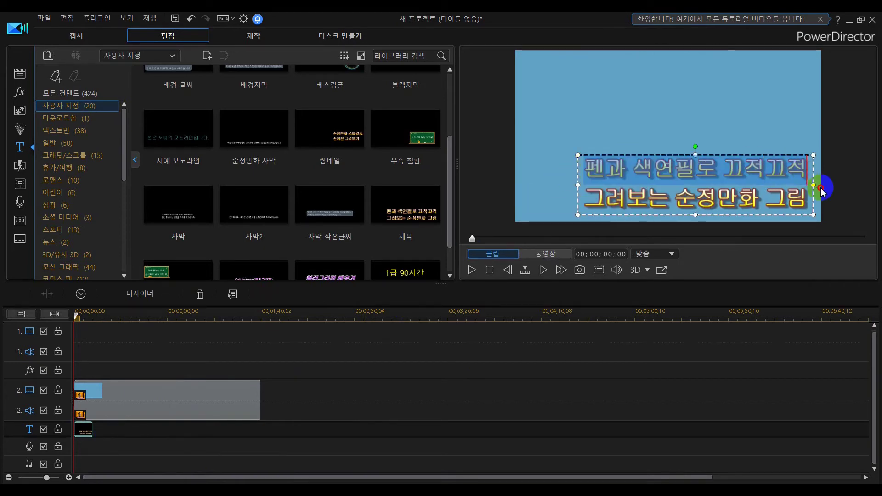
{"action": "left_click", "coordinate": [807, 206]}
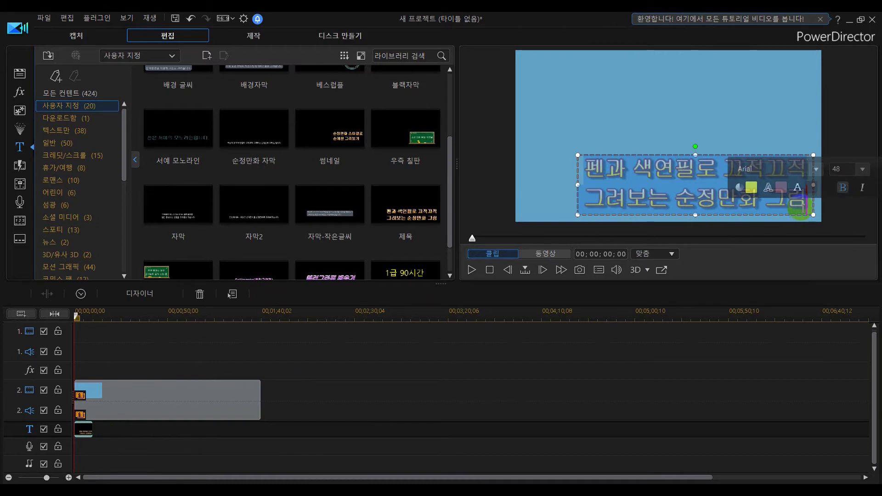
{"action": "key", "text": "ctrl+a"}
{"action": "type", "text": "가을 축"}
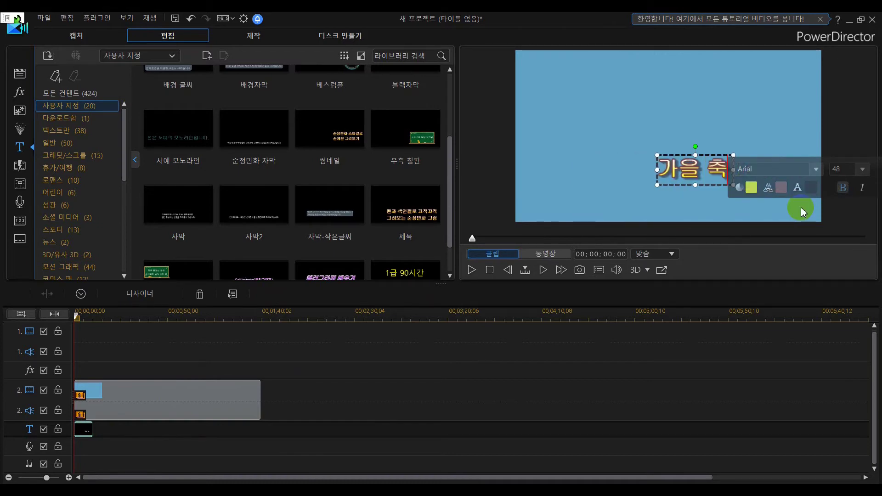
{"action": "type", "text": "제"}
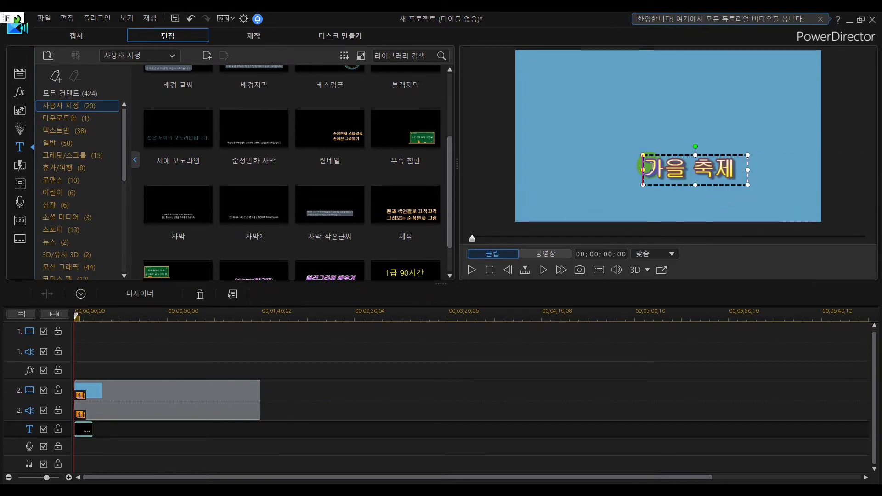
{"action": "type", "text": "ㄱ"}
{"action": "key", "text": "BackSpace"}
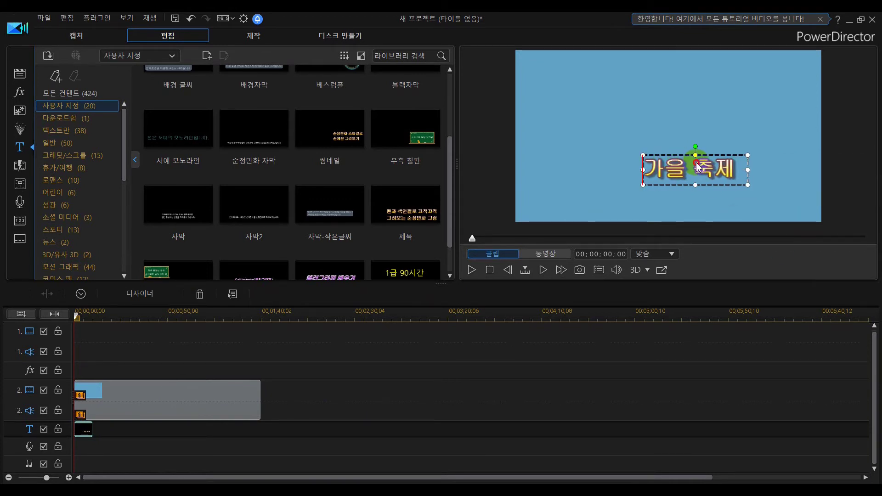
{"action": "type", "text": "국화"}
{"action": "left_click_drag", "start_coordinate": [683, 153], "coordinate": [657, 120]}
Give the 가을 국화 축제 title the 반시계 방향 회전 starting effect in the Title Designer and apply it to the timeline.
{"action": "left_click", "coordinate": [86, 434]}
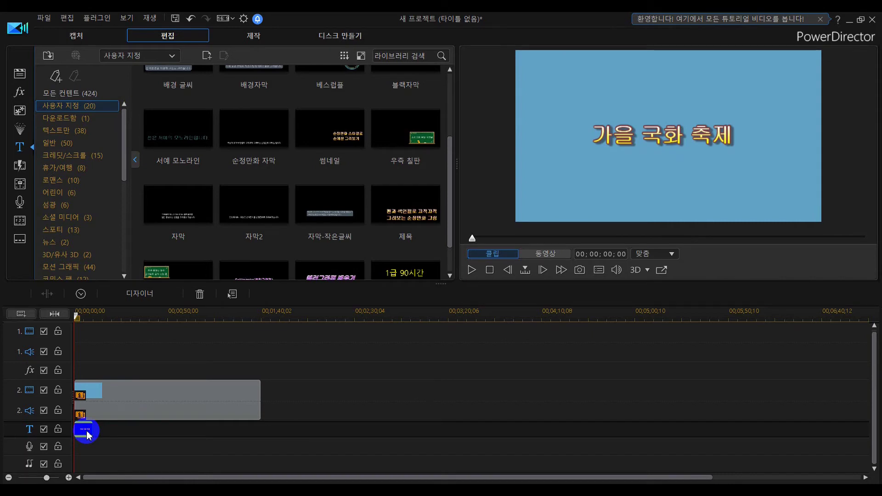
{"action": "double_click", "coordinate": [86, 435]}
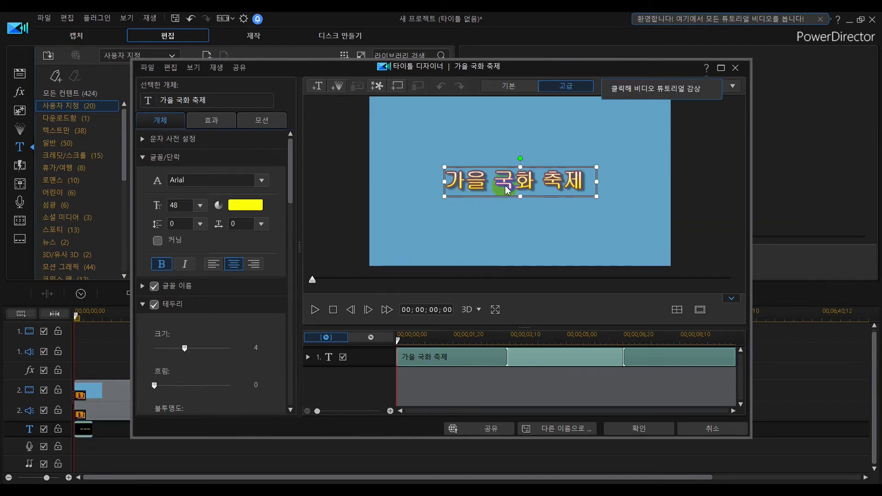
{"action": "left_click", "coordinate": [220, 122]}
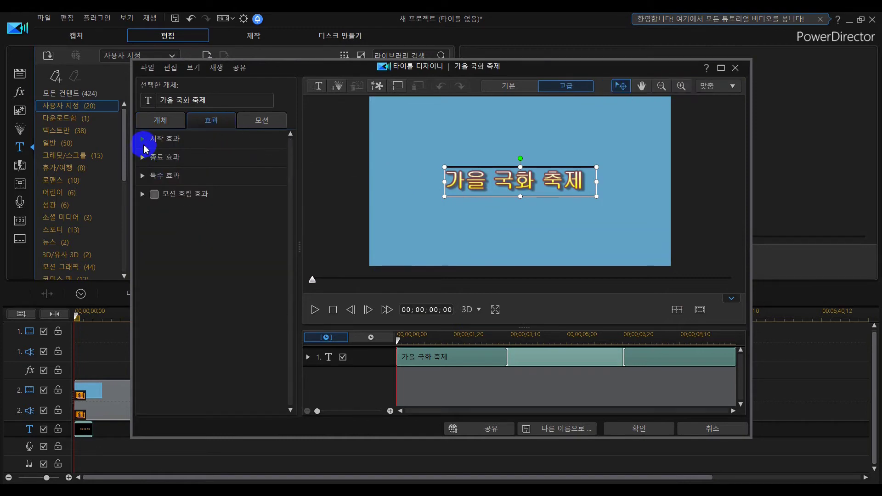
{"action": "left_click", "coordinate": [143, 140]}
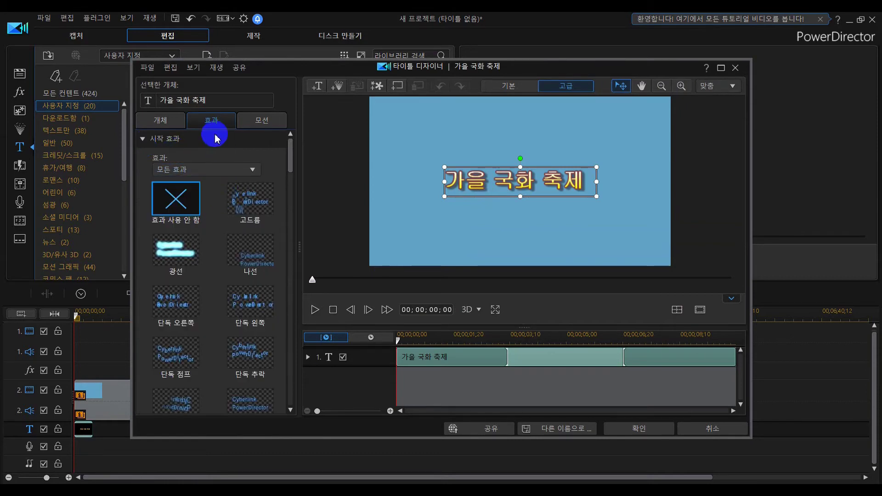
{"action": "left_click_drag", "start_coordinate": [290, 153], "coordinate": [291, 181]}
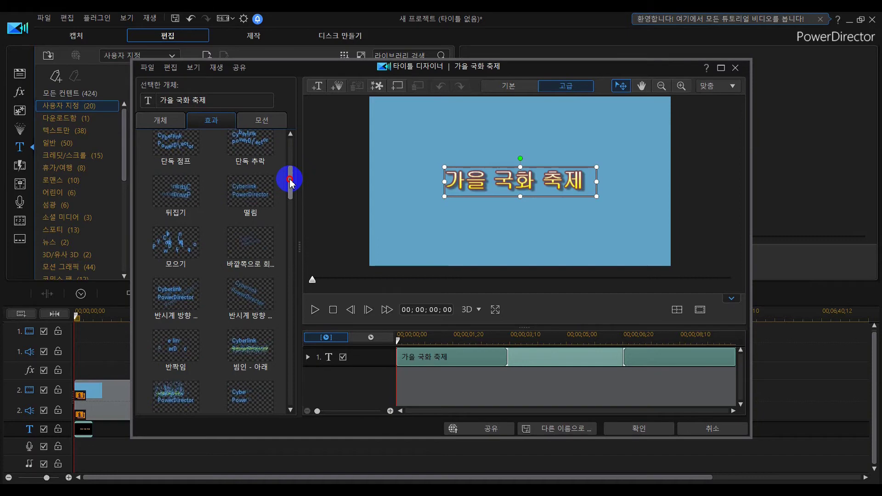
{"action": "left_click", "coordinate": [269, 155]}
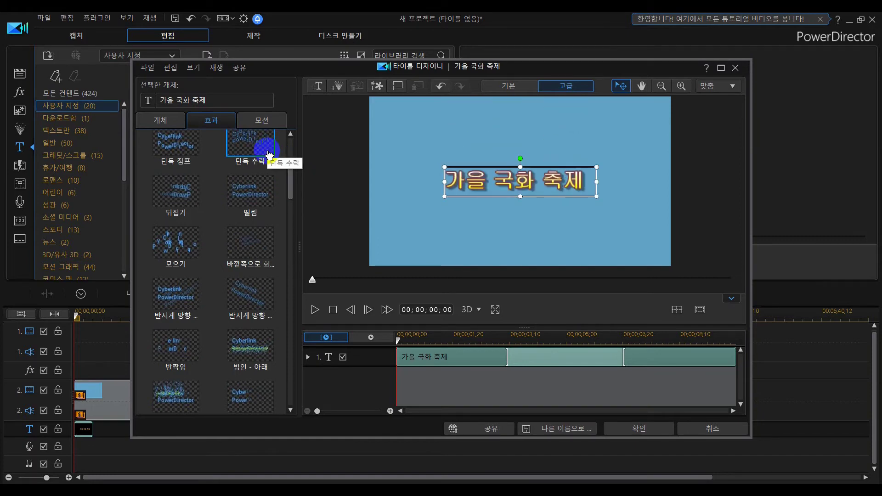
{"action": "left_click", "coordinate": [257, 195]}
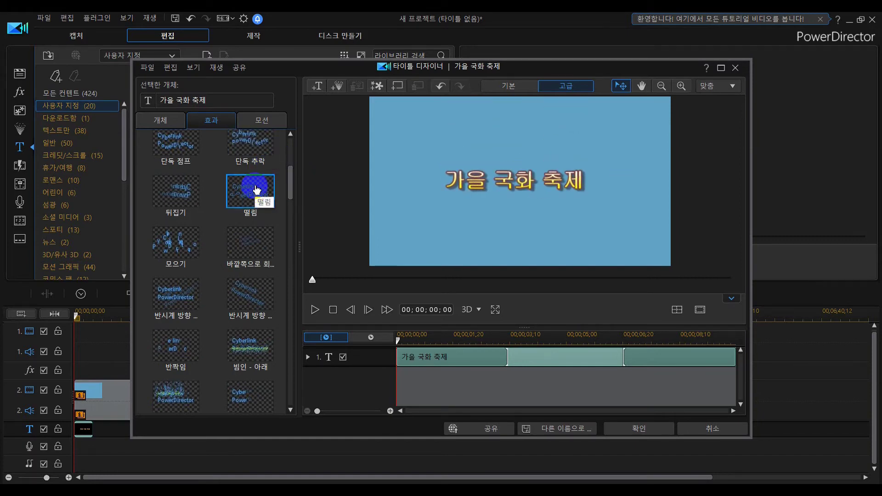
{"action": "left_click", "coordinate": [251, 158]}
{"action": "left_click", "coordinate": [231, 313]}
{"action": "left_click", "coordinate": [245, 301]}
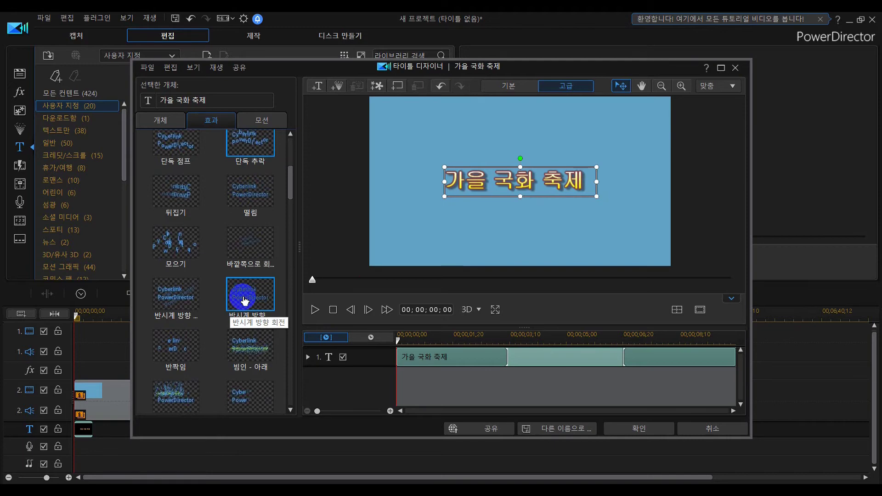
{"action": "left_click", "coordinate": [638, 431]}
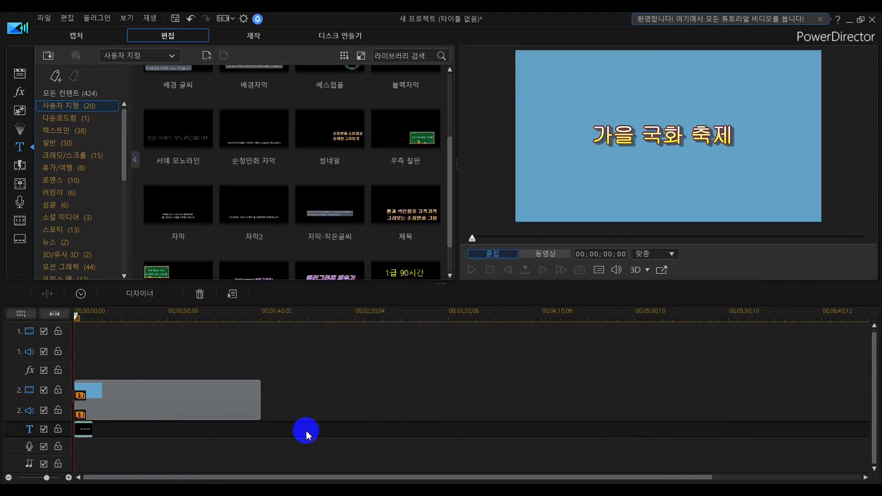
Play the movie from the beginning to check the animated title, then select the title clip.
{"action": "left_click", "coordinate": [472, 271]}
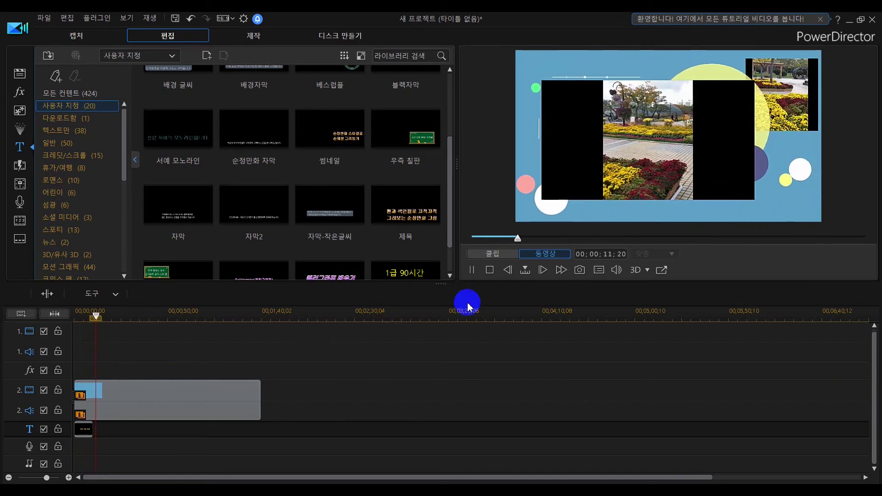
{"action": "left_click", "coordinate": [81, 436]}
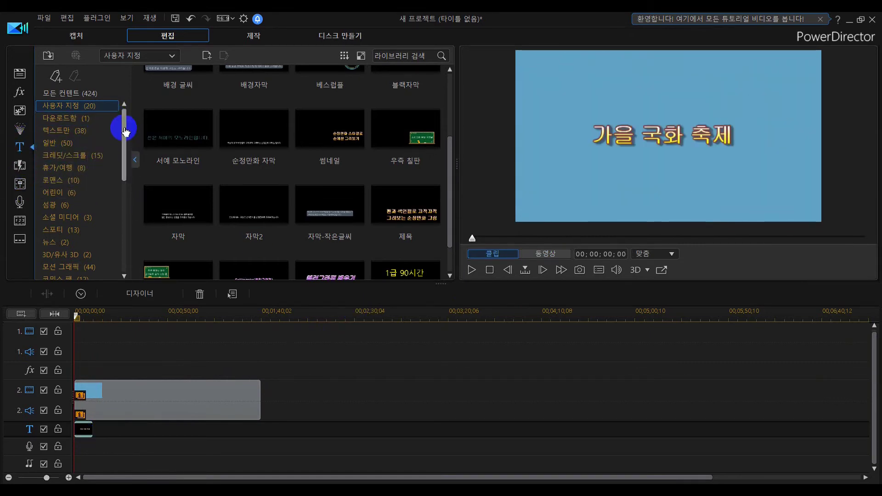
Show the 액션 팩 2 particle effects and move the theme movie clip from video track 2 to video track 1.
{"action": "left_click", "coordinate": [20, 117]}
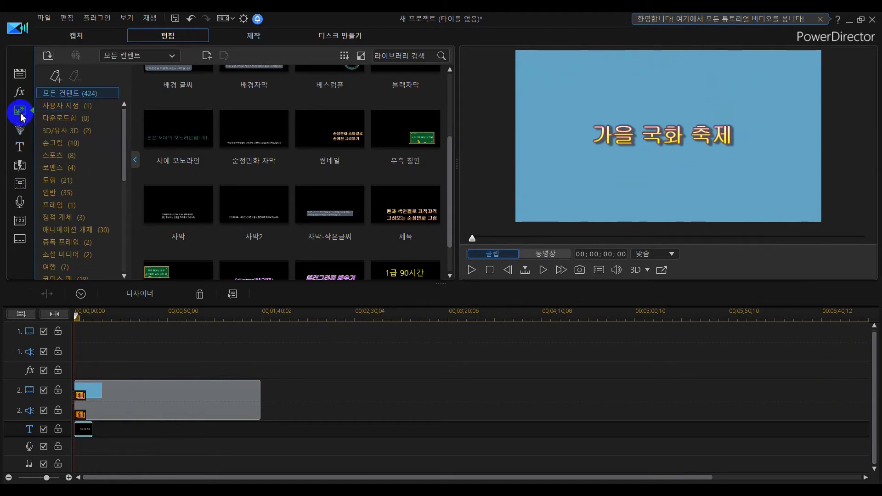
{"action": "left_click", "coordinate": [20, 128]}
{"action": "left_click", "coordinate": [69, 192]}
{"action": "left_click", "coordinate": [179, 181]}
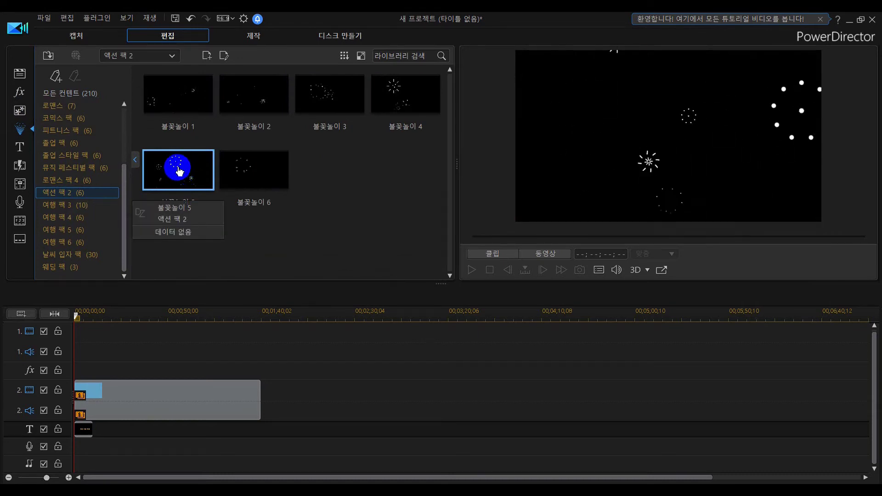
{"action": "left_click_drag", "start_coordinate": [179, 171], "coordinate": [115, 403]}
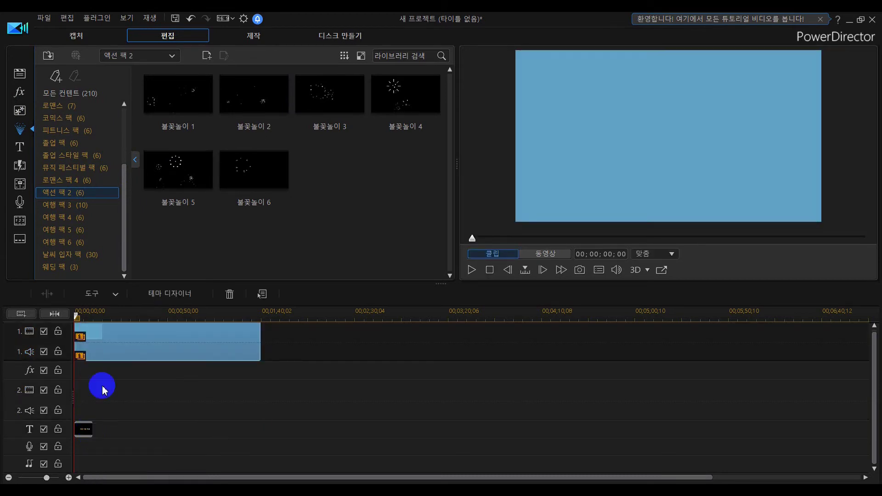
Place the 불꽃놀이 5 particle on video track 2 where the title ends, and 불꽃놀이 3 near the middle of the movie.
{"action": "left_click", "coordinate": [180, 155]}
{"action": "left_click_drag", "start_coordinate": [179, 168], "coordinate": [96, 400]}
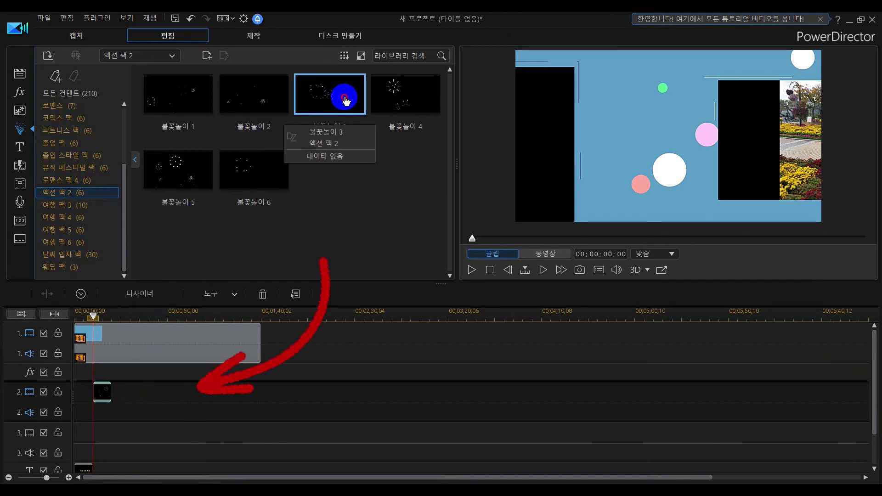
{"action": "left_click_drag", "start_coordinate": [346, 101], "coordinate": [215, 323]}
{"action": "left_click_drag", "start_coordinate": [154, 388], "coordinate": [158, 385]}
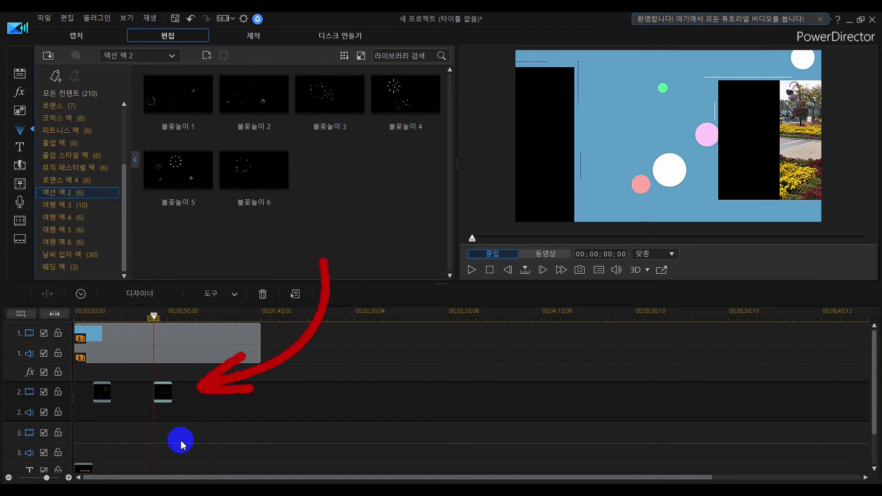
Move the 가을 국화 축제 title clip from the title track to the start of video track 3.
{"action": "left_click", "coordinate": [76, 312]}
{"action": "left_click", "coordinate": [74, 343]}
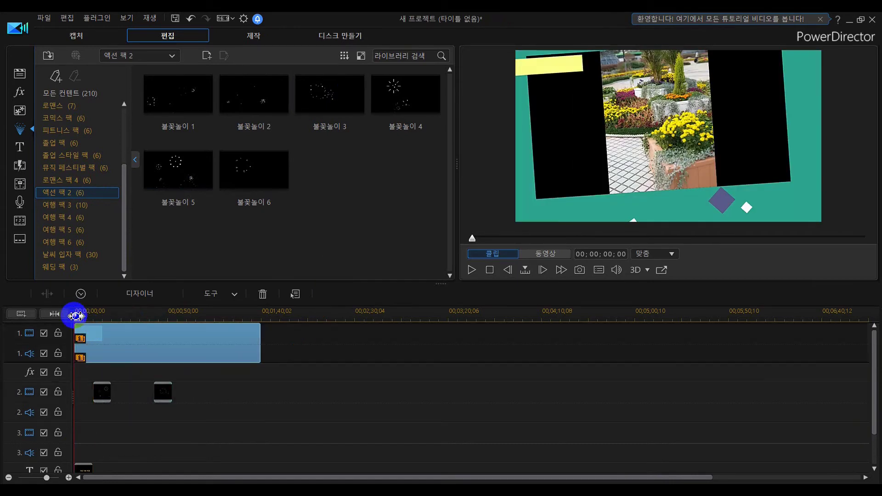
{"action": "left_click_drag", "start_coordinate": [78, 471], "coordinate": [83, 426]}
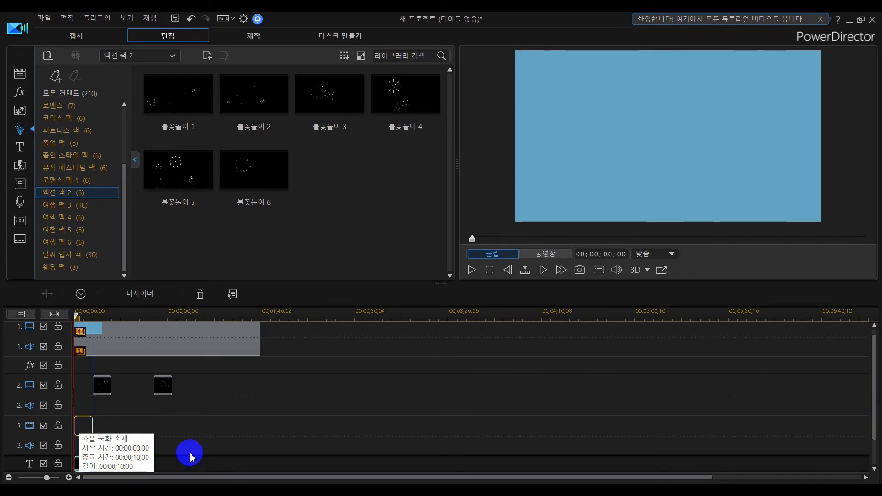
{"action": "left_click_drag", "start_coordinate": [189, 459], "coordinate": [213, 443]}
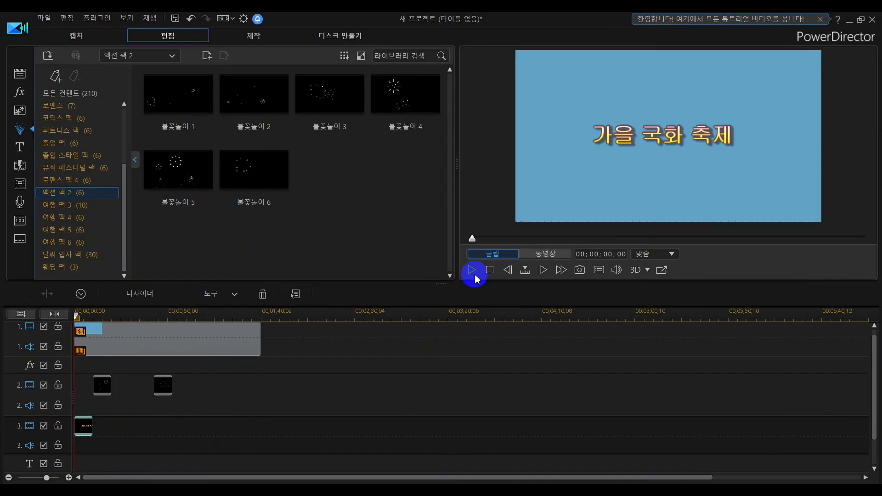
Play the movie from the beginning, then from the second fireworks clip, to check both particle effects.
{"action": "left_click", "coordinate": [472, 271]}
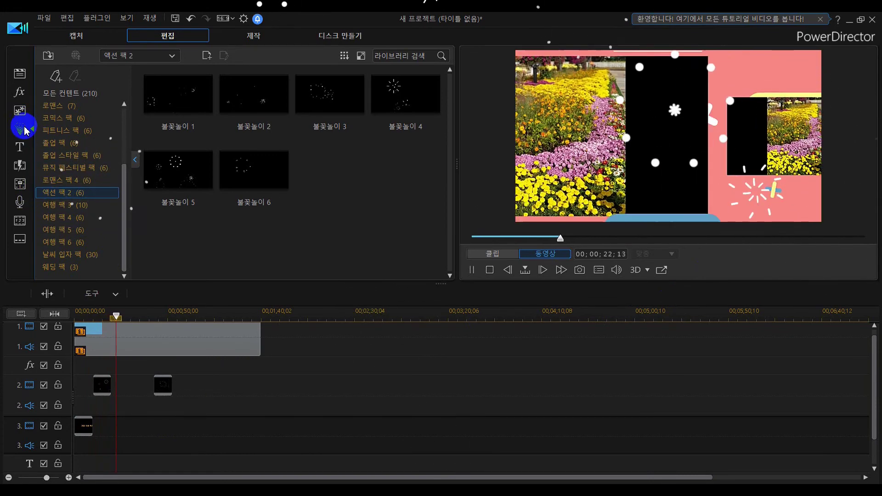
{"action": "left_click", "coordinate": [198, 409]}
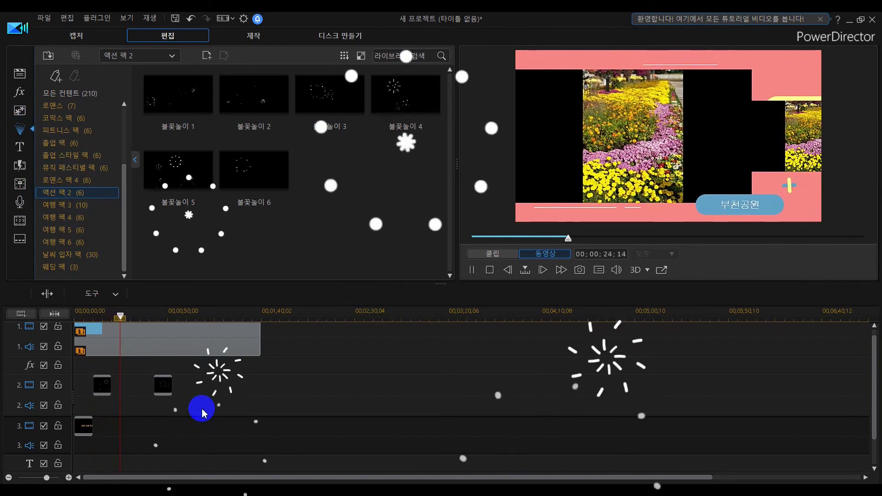
{"action": "left_click", "coordinate": [154, 318]}
{"action": "left_click", "coordinate": [473, 278]}
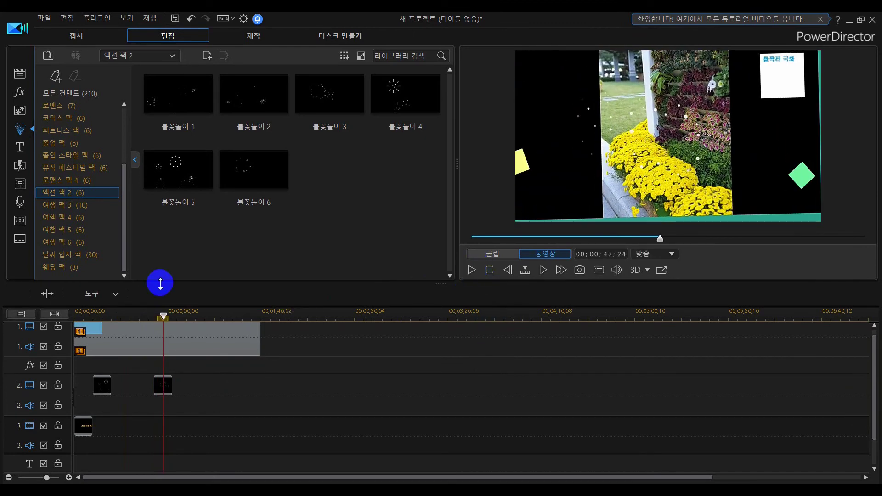
Add the 블로잉 샌드 particle from 날씨 입자 팩 to video track 2 after the second fireworks clip.
{"action": "left_click", "coordinate": [88, 256]}
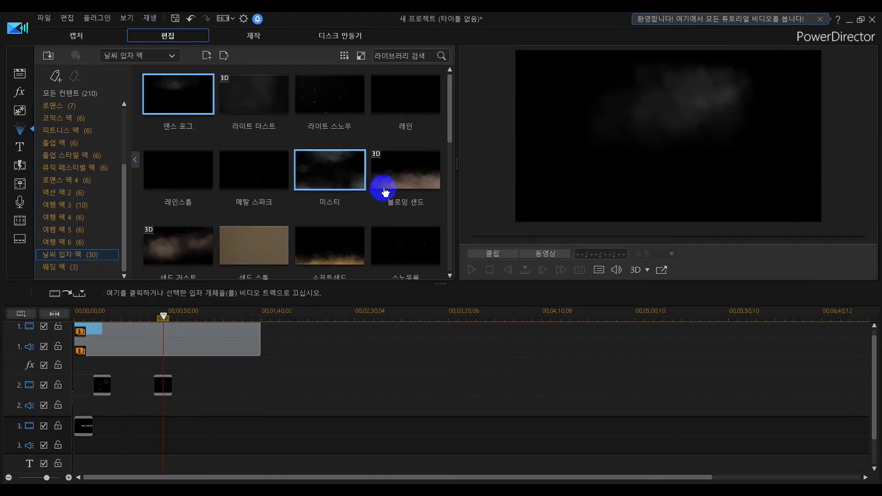
{"action": "mouse_move", "coordinate": [450, 120]}
{"action": "left_mouse_down"}
{"action": "mouse_move", "coordinate": [454, 223]}
{"action": "mouse_move", "coordinate": [447, 120]}
{"action": "left_mouse_up"}
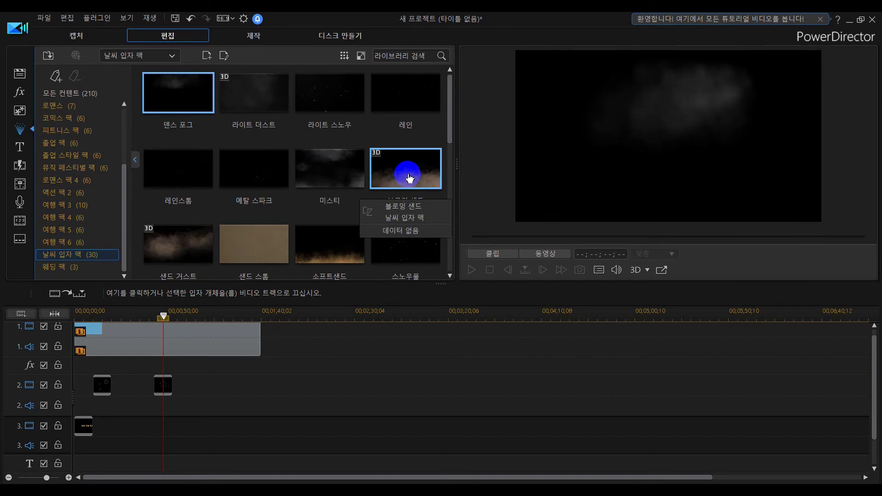
{"action": "left_click_drag", "start_coordinate": [410, 177], "coordinate": [398, 201]}
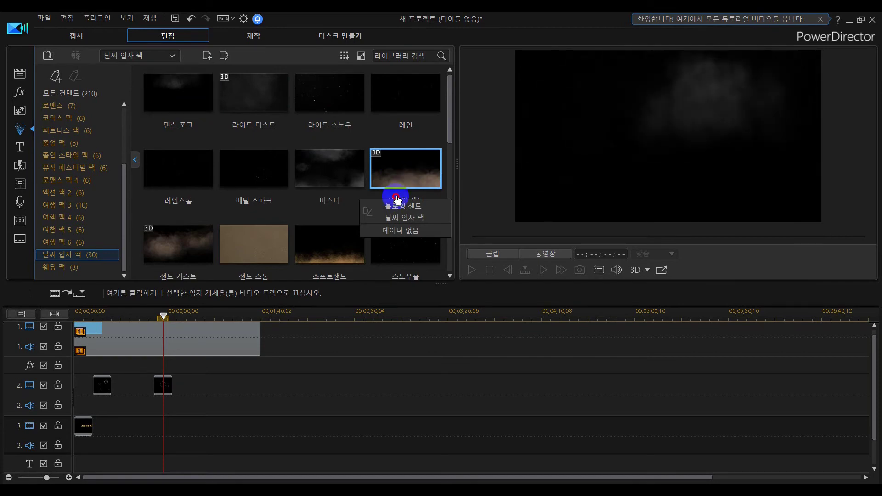
{"action": "mouse_move", "coordinate": [295, 360]}
{"action": "left_mouse_down"}
{"action": "mouse_move", "coordinate": [216, 392]}
{"action": "mouse_move", "coordinate": [189, 388]}
{"action": "mouse_move", "coordinate": [200, 398]}
{"action": "mouse_move", "coordinate": [335, 339]}
{"action": "left_mouse_up"}
Preview the section with the 블로잉 샌드 particle, pause it, and delete that particle clip from video track 2.
{"action": "left_click", "coordinate": [473, 271]}
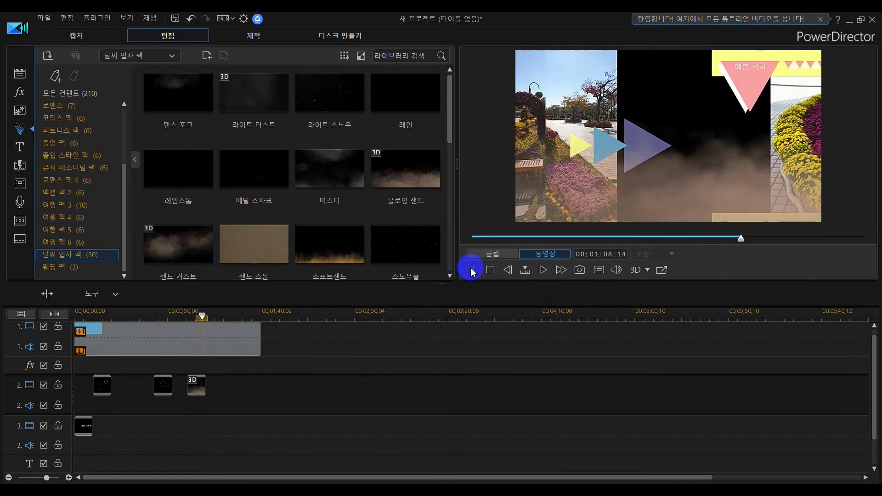
{"action": "left_click", "coordinate": [471, 271]}
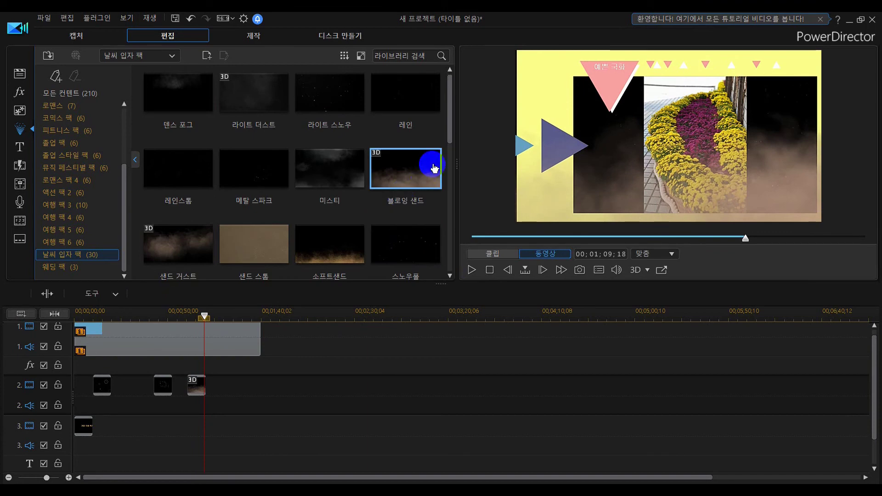
{"action": "left_click", "coordinate": [199, 381]}
{"action": "key", "text": "Delete"}
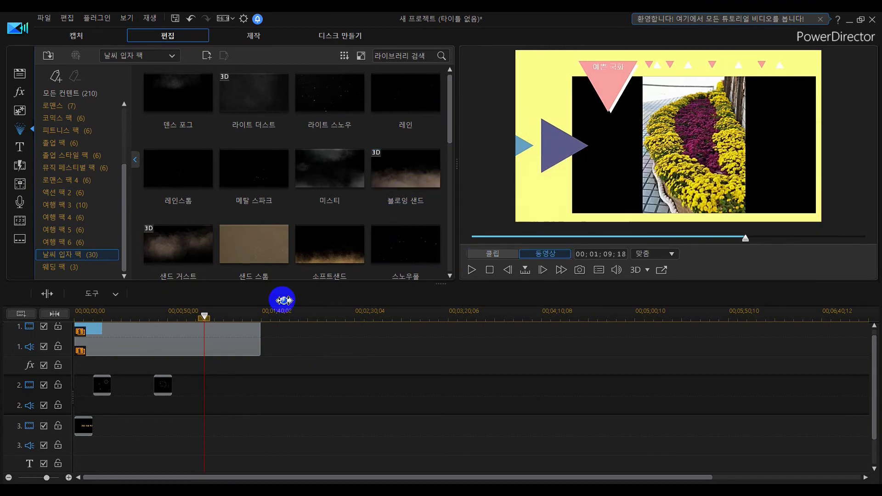
Add the 스노우플레이크 particle to video track 2 at the playhead, after the second fireworks clip, and play that section.
{"action": "left_click_drag", "start_coordinate": [448, 107], "coordinate": [442, 181]}
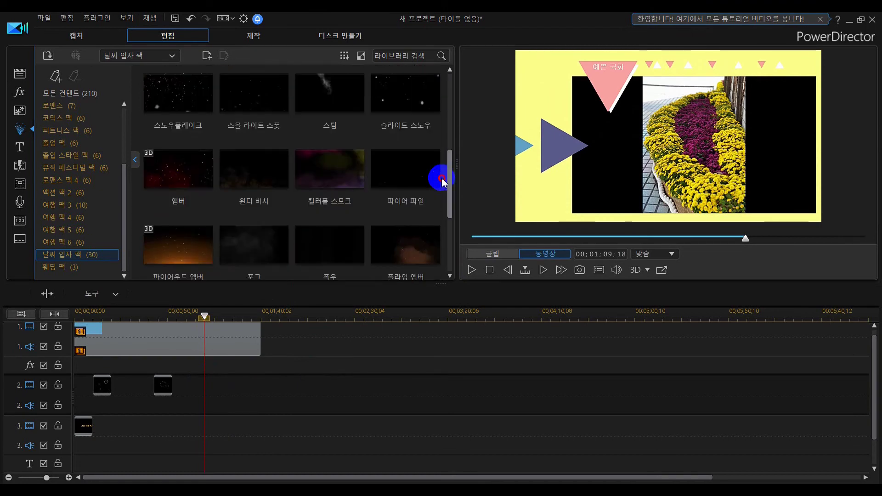
{"action": "left_click_drag", "start_coordinate": [186, 105], "coordinate": [205, 385]}
{"action": "left_click", "coordinate": [473, 271]}
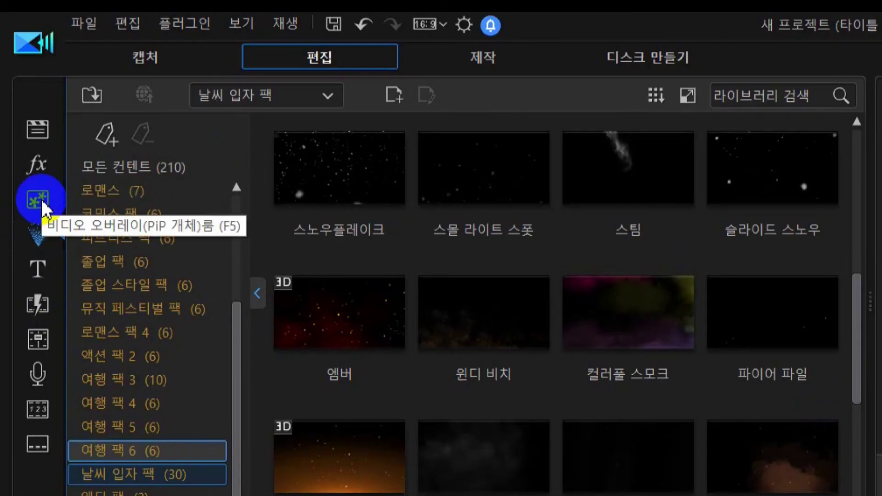
Add the 공원 animated overlay from the 여행 video overlay category to the start of video track 2.
{"action": "left_click", "coordinate": [42, 199]}
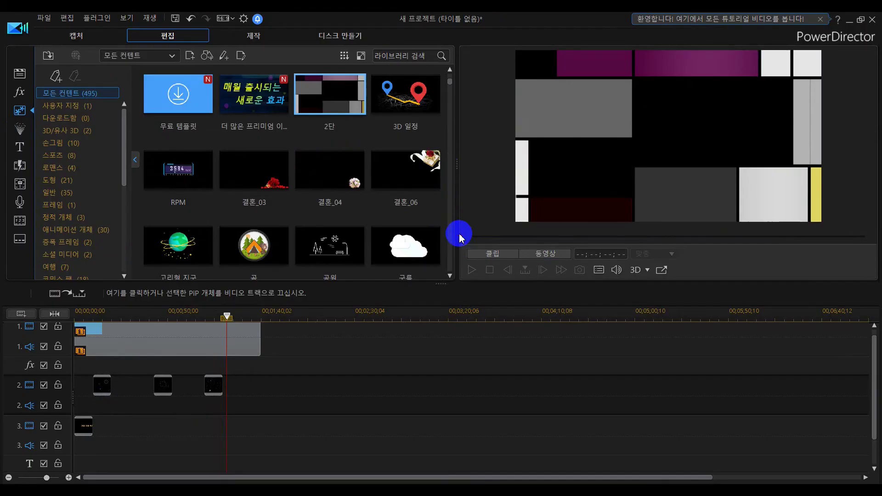
{"action": "scroll", "coordinate": [276, 404], "scroll_direction": "down", "scroll_amount": 3}
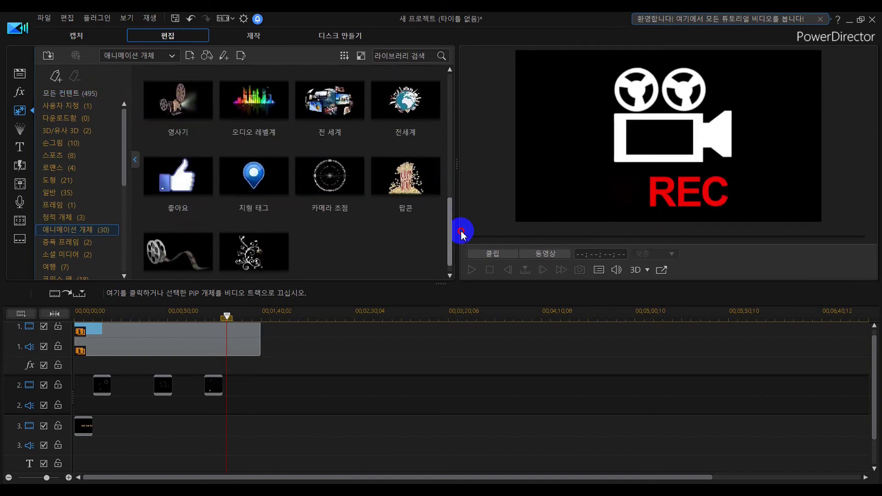
{"action": "left_click", "coordinate": [69, 267]}
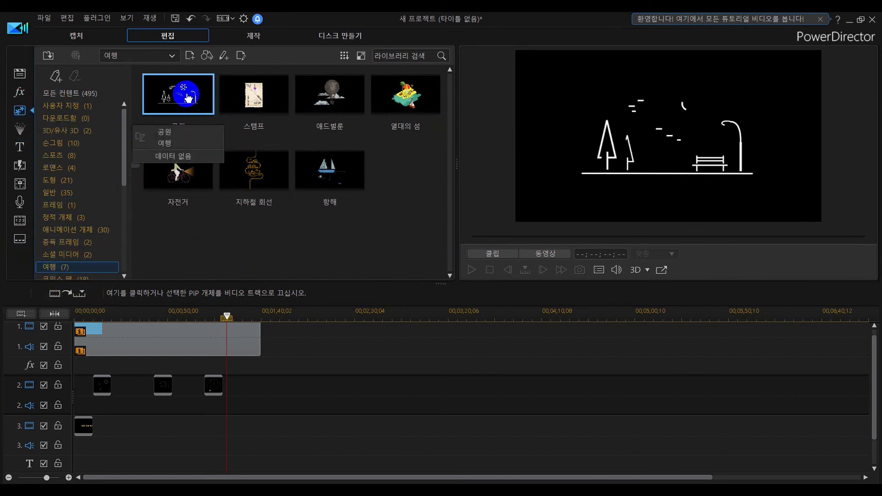
{"action": "left_click_drag", "start_coordinate": [165, 97], "coordinate": [78, 386]}
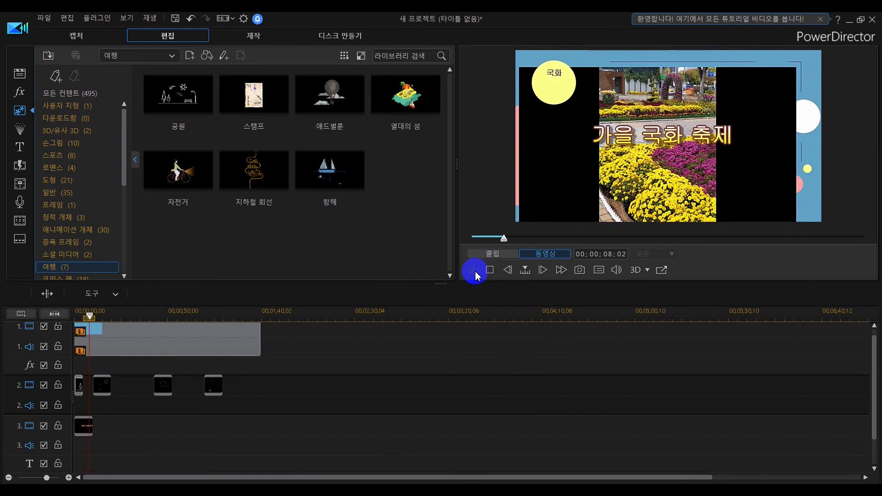
Examine the 스탬프 and other 여행 overlays, the 프레임 category, and the remaining overlay packs.
{"action": "left_click", "coordinate": [269, 101]}
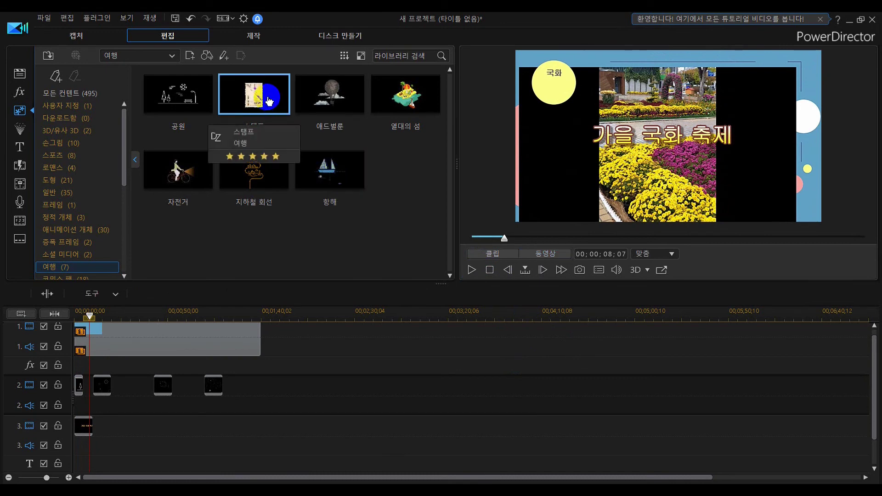
{"action": "left_click", "coordinate": [199, 186]}
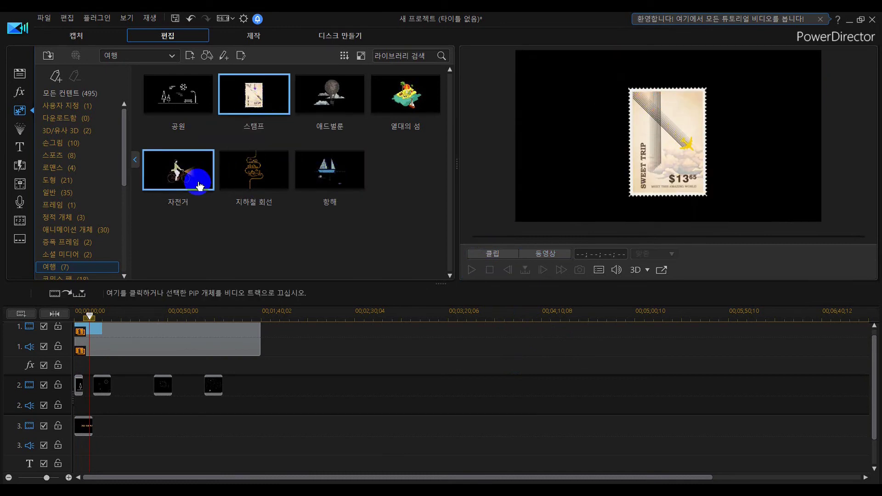
{"action": "left_click", "coordinate": [72, 205]}
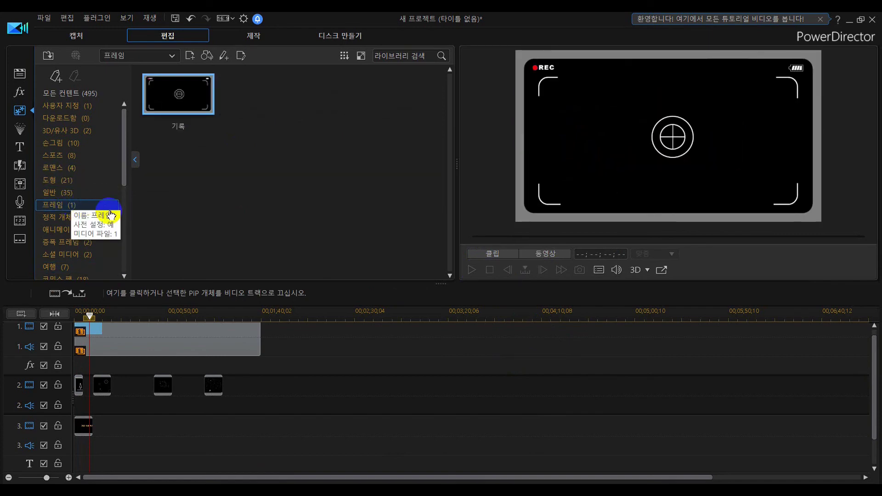
{"action": "left_click_drag", "start_coordinate": [127, 156], "coordinate": [129, 213]}
{"action": "left_click", "coordinate": [57, 144]}
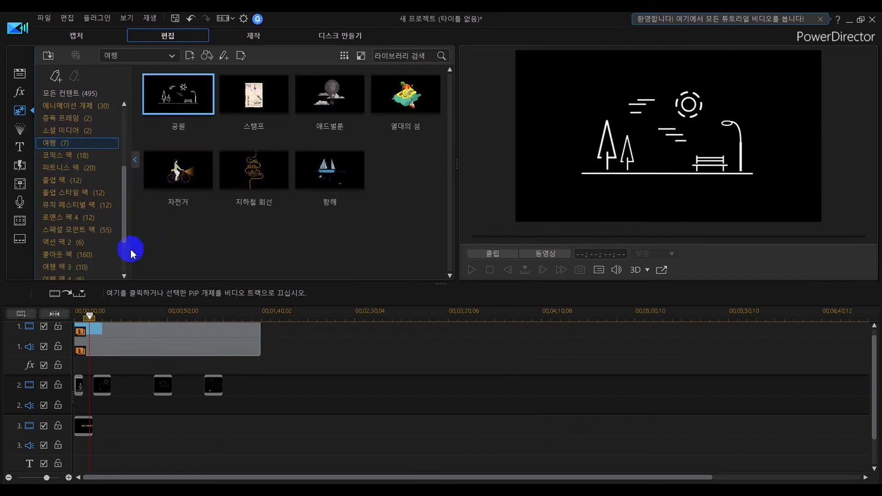
{"action": "scroll", "coordinate": [78, 252], "scroll_direction": "down", "scroll_amount": 3}
Add the 러브 버드 overlay from 웨딩 팩 to video track 2 at the end of the movie.
{"action": "left_click", "coordinate": [58, 266]}
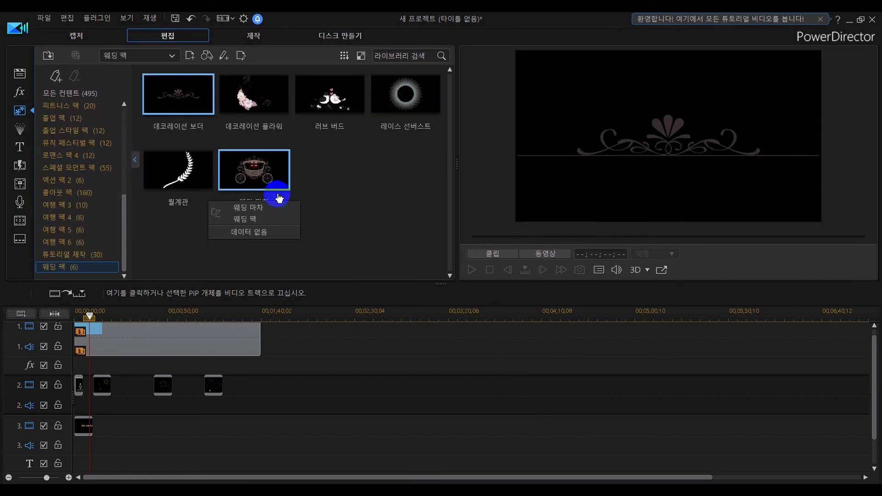
{"action": "left_click", "coordinate": [79, 384]}
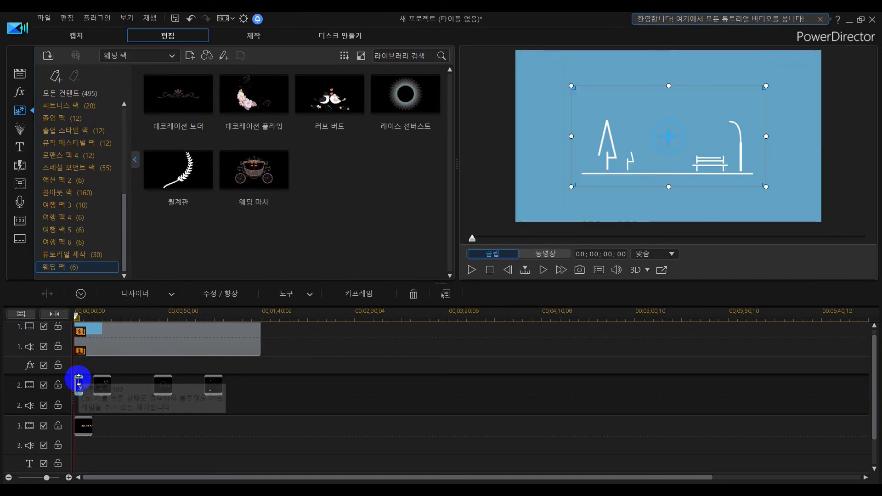
{"action": "left_click", "coordinate": [325, 102]}
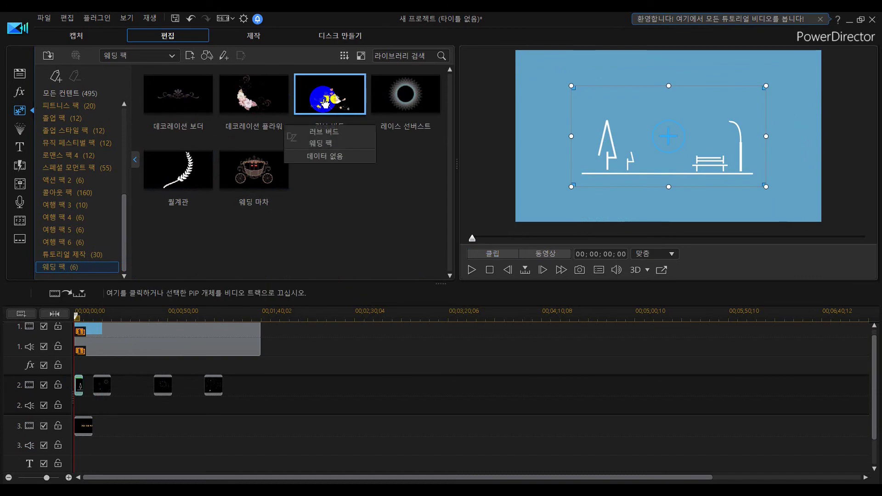
{"action": "left_click_drag", "start_coordinate": [329, 104], "coordinate": [221, 404]}
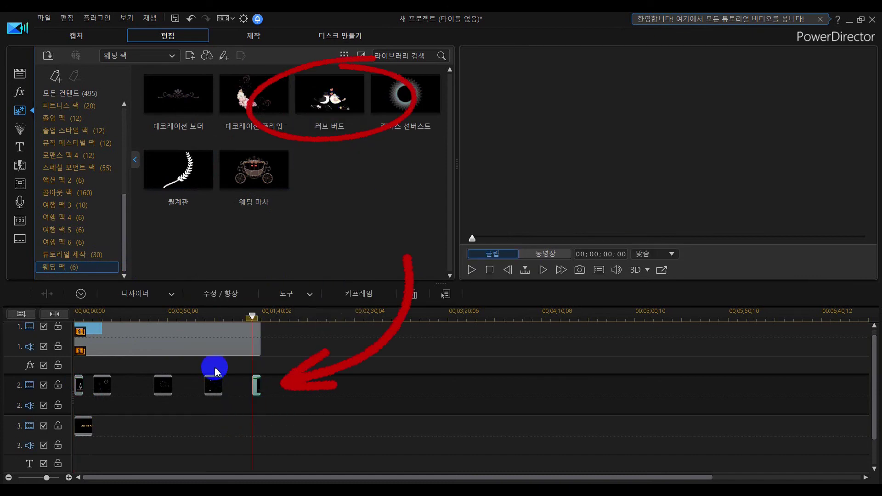
Play the movie's ending from just before the 러브 버드 overlay, and review the opening section with the title.
{"action": "left_click", "coordinate": [239, 318]}
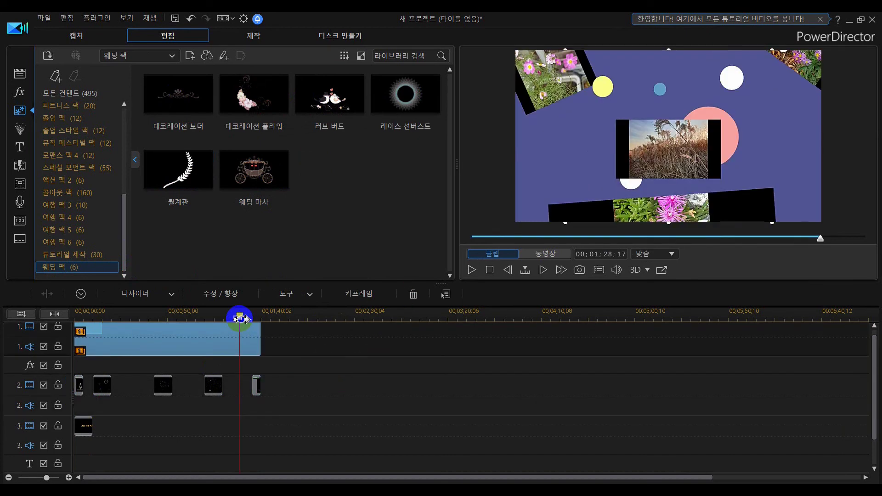
{"action": "left_click", "coordinate": [478, 272]}
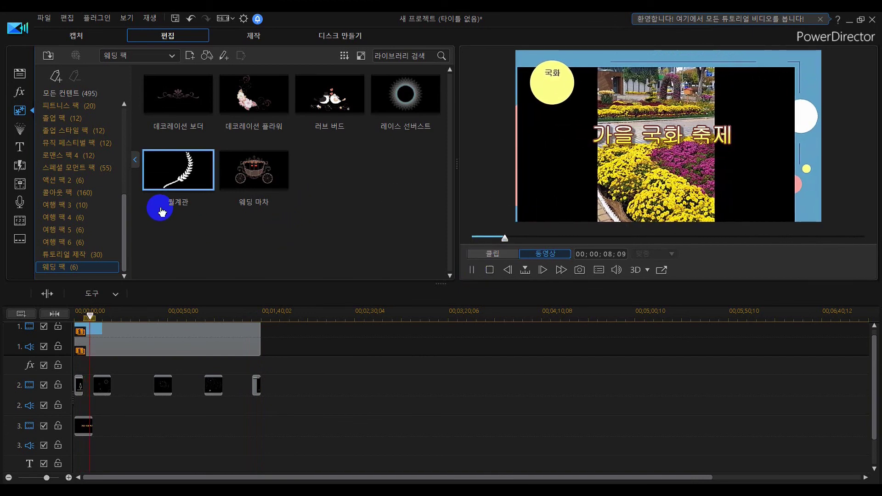
{"action": "mouse_move", "coordinate": [162, 210]}
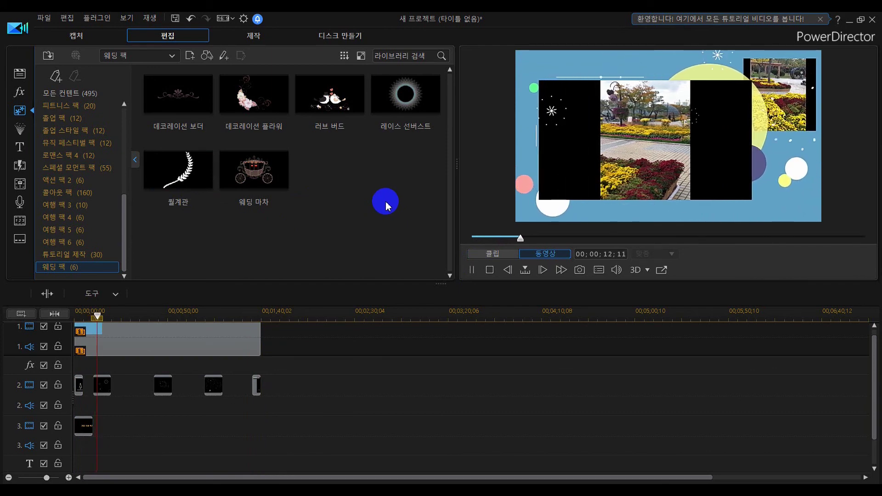
Review the fireworks particles in 액션 팩 2, and play the whole movie from the beginning.
{"action": "left_click", "coordinate": [19, 131]}
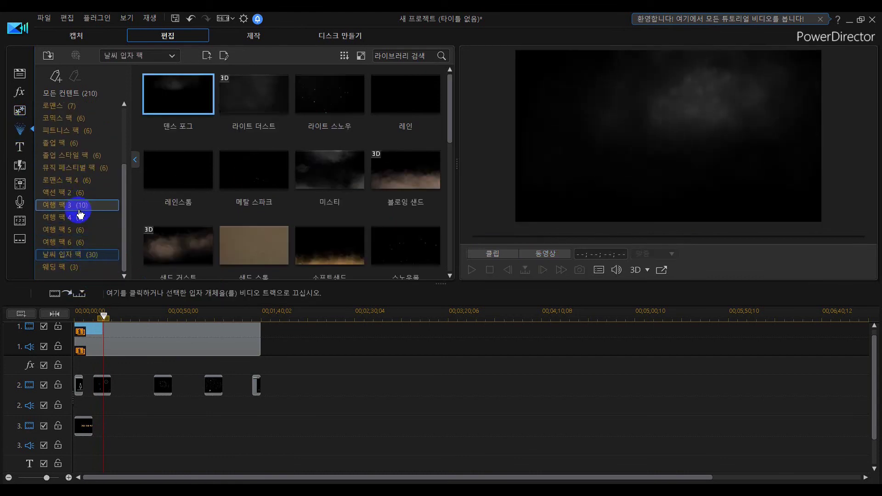
{"action": "left_click", "coordinate": [69, 193]}
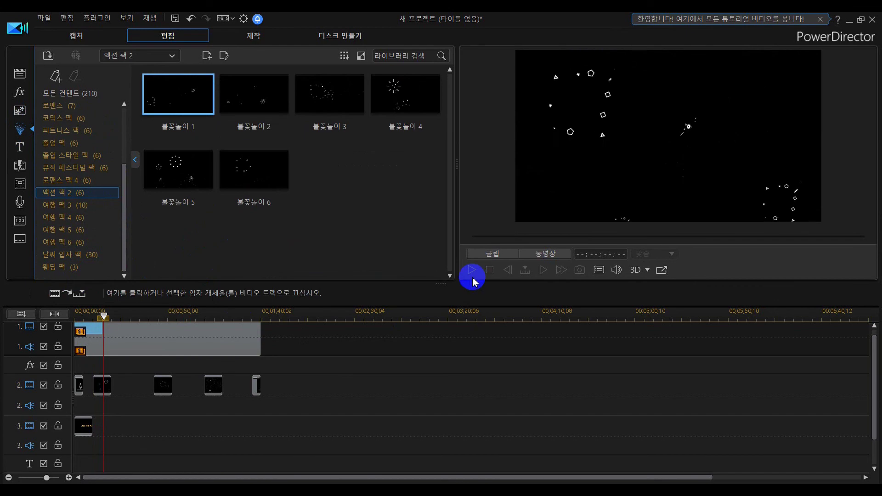
{"action": "left_click", "coordinate": [83, 427]}
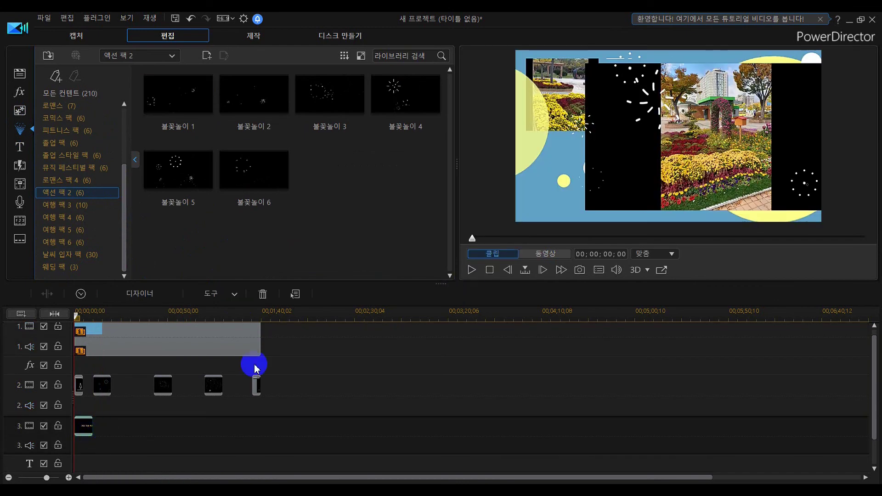
{"action": "left_click", "coordinate": [472, 271]}
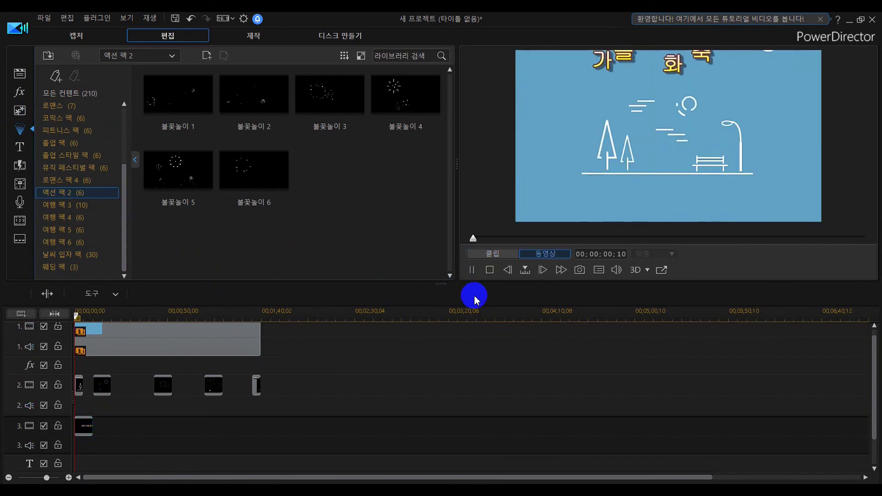